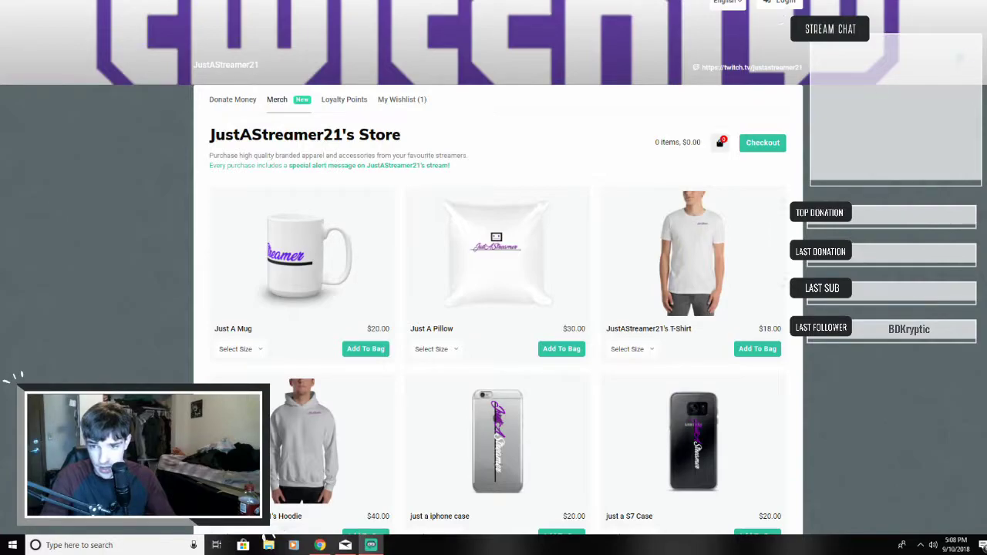
Log in to Streamlabs with the Twitch account and open the Merch Store section
scroll(428, 192, down, 3)
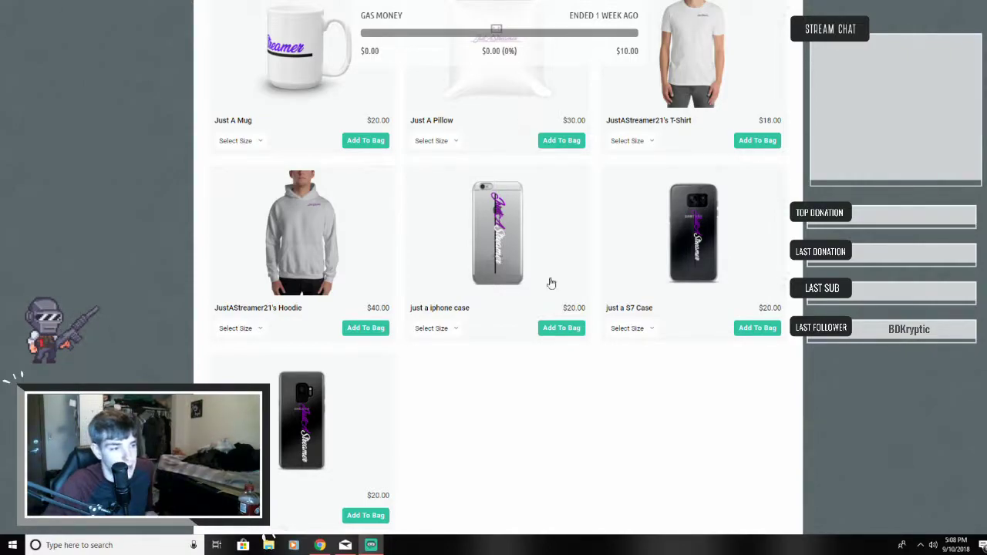
scroll(390, 339, up, 3)
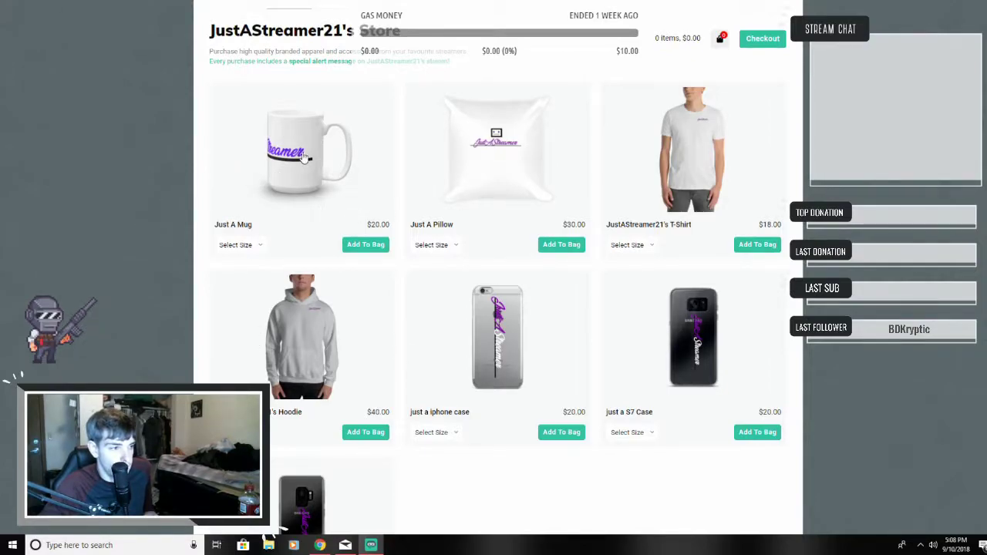
scroll(345, 137, up, 3)
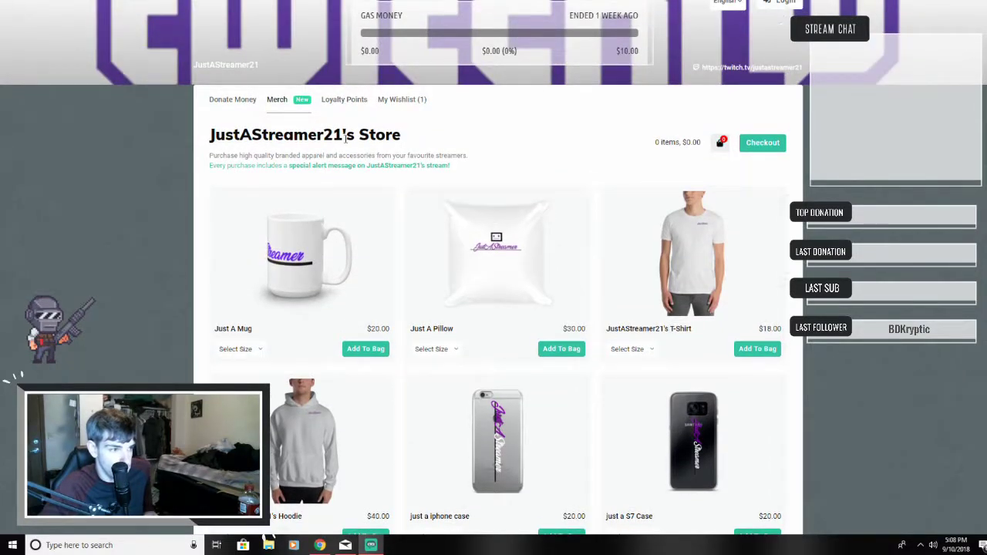
scroll(577, 243, down, 5)
scroll(577, 243, up, 5)
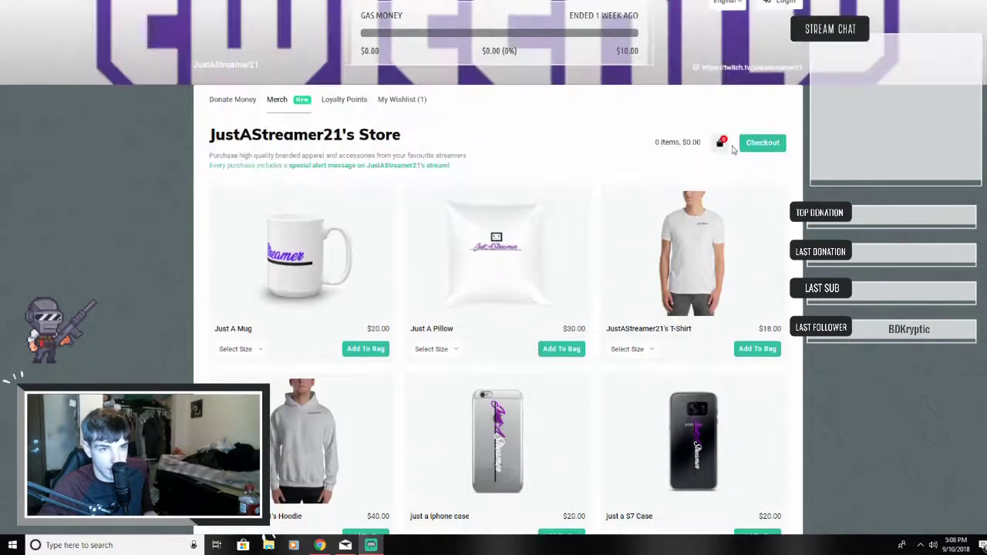
click(785, 3)
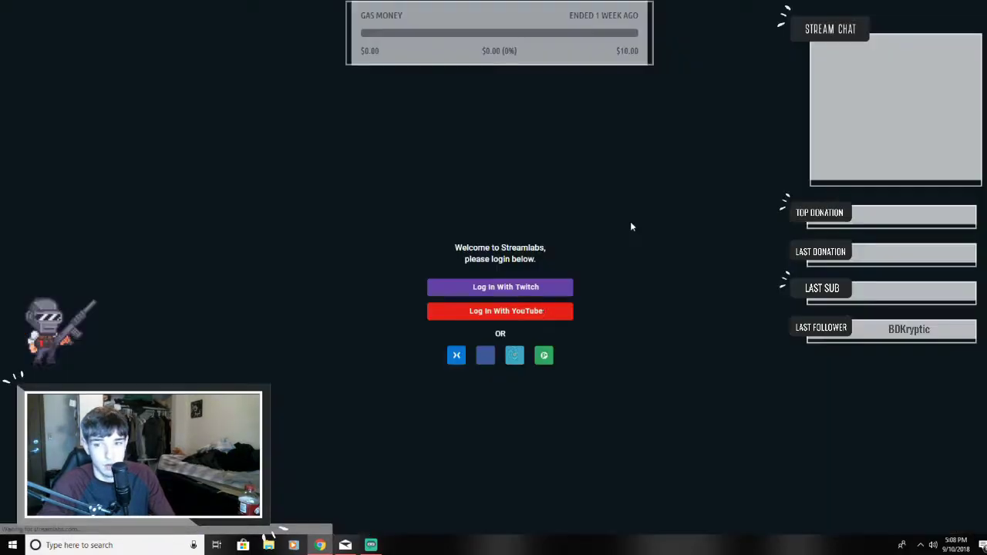
click(541, 286)
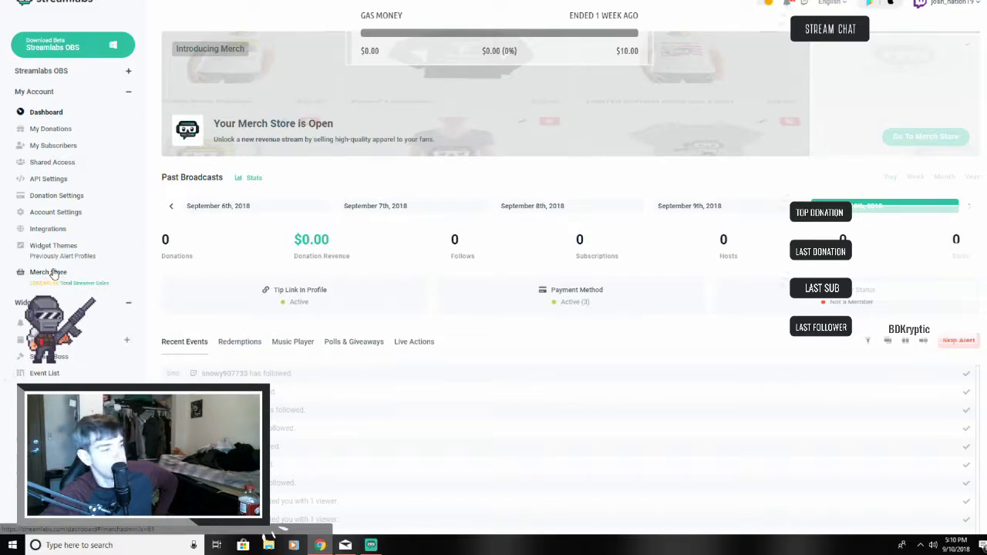
click(50, 272)
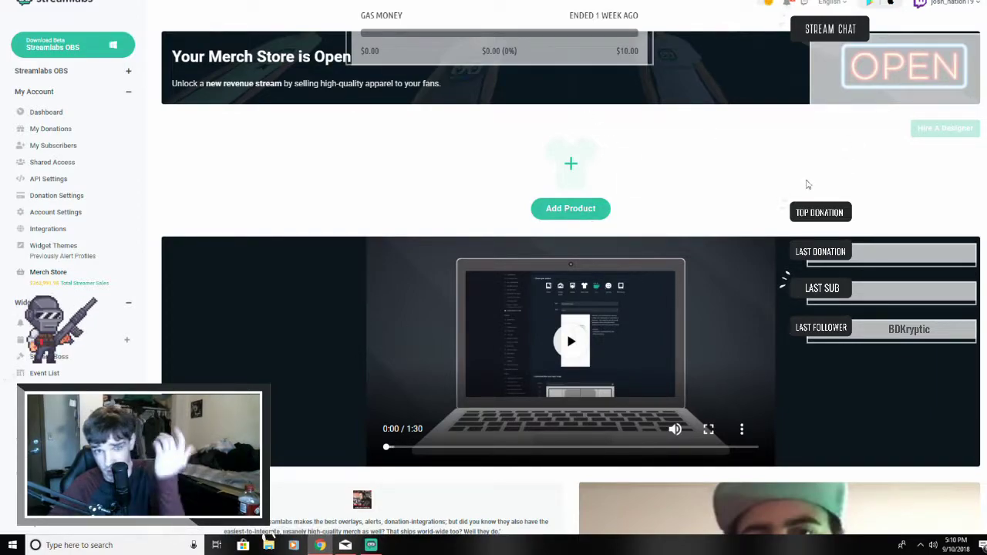
Look over the 'Your Merch Store is Open' page, then start adding a new product
scroll(609, 189, down, 2)
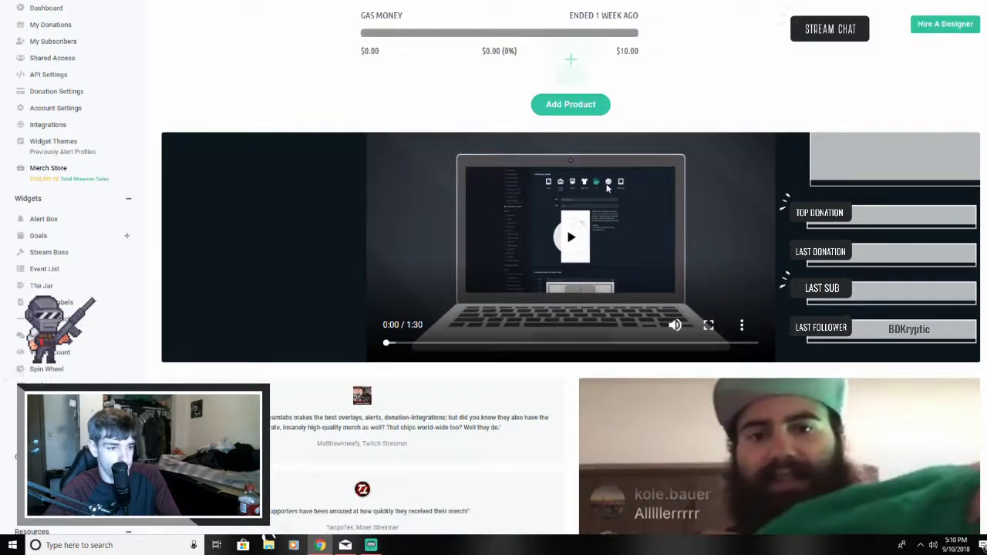
scroll(608, 189, down, 2)
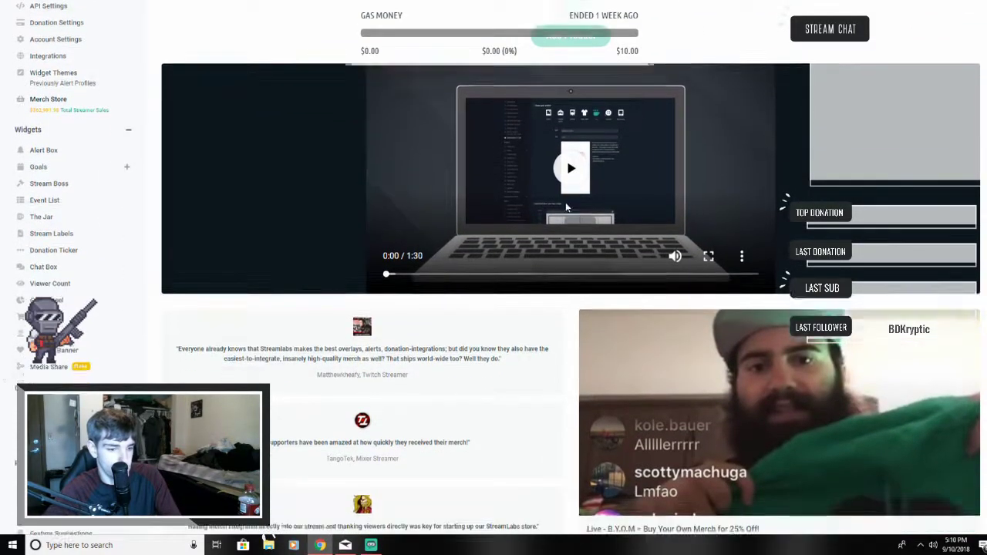
scroll(566, 207, down, 1)
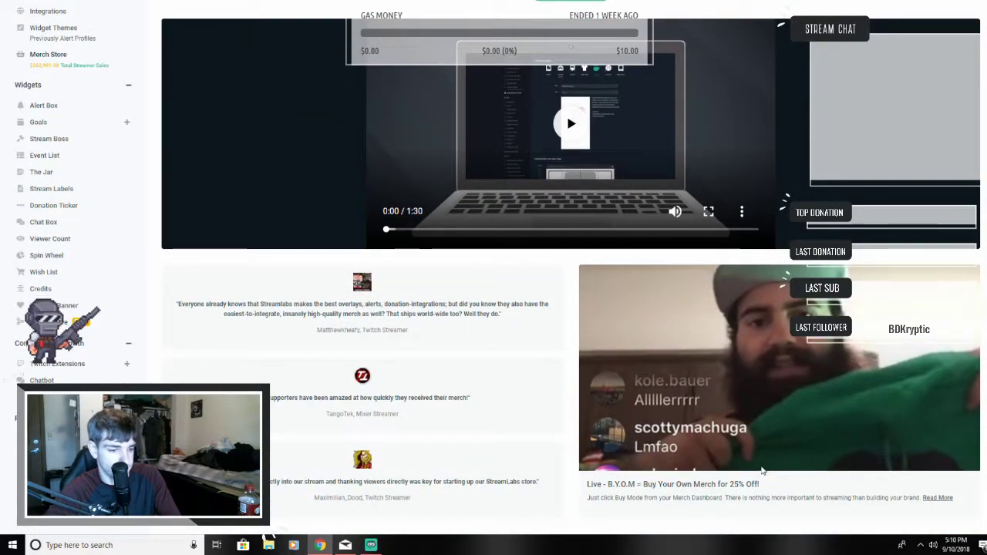
scroll(762, 470, up, 5)
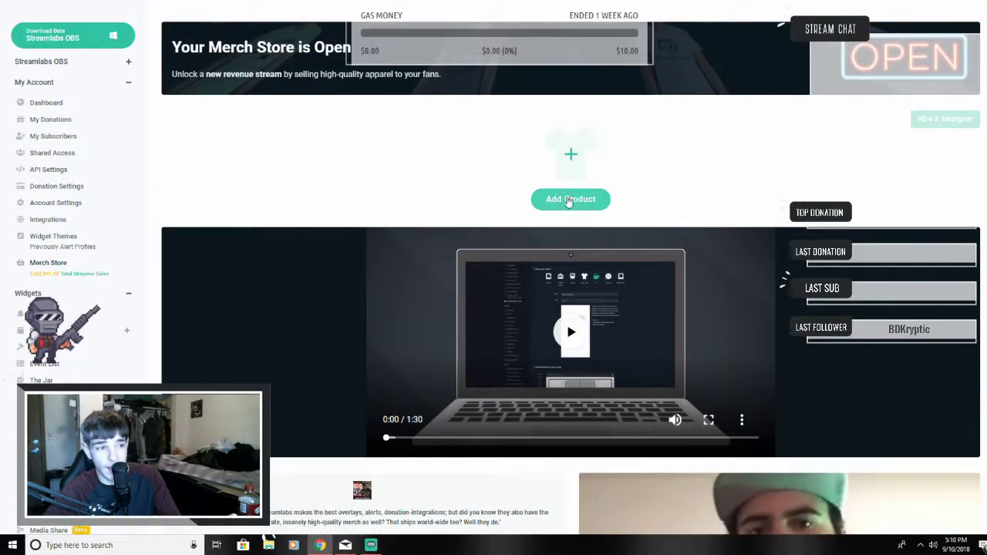
click(569, 201)
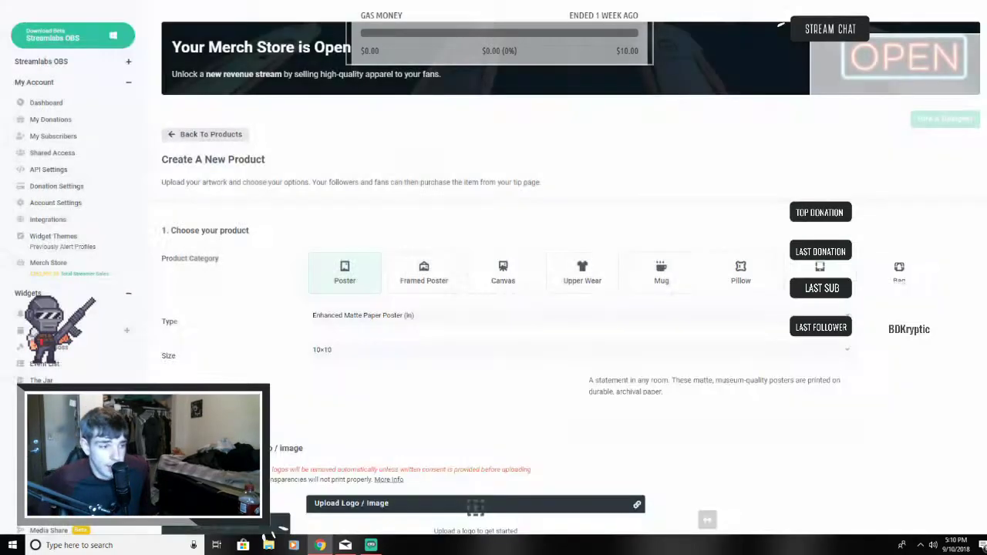
Try the Framed Poster and Canvas categories, then settle on Upper Wear
scroll(272, 531, down, 3)
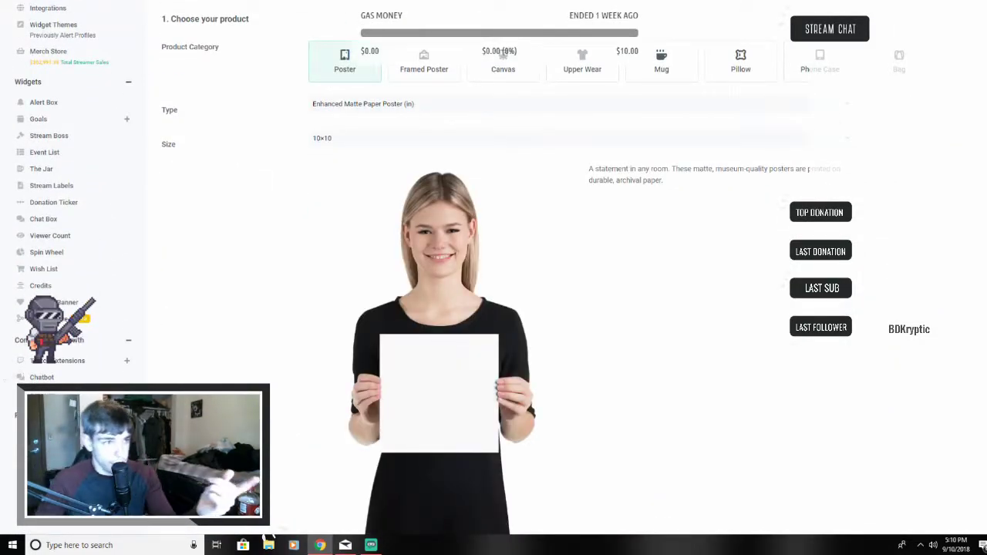
click(402, 68)
click(513, 73)
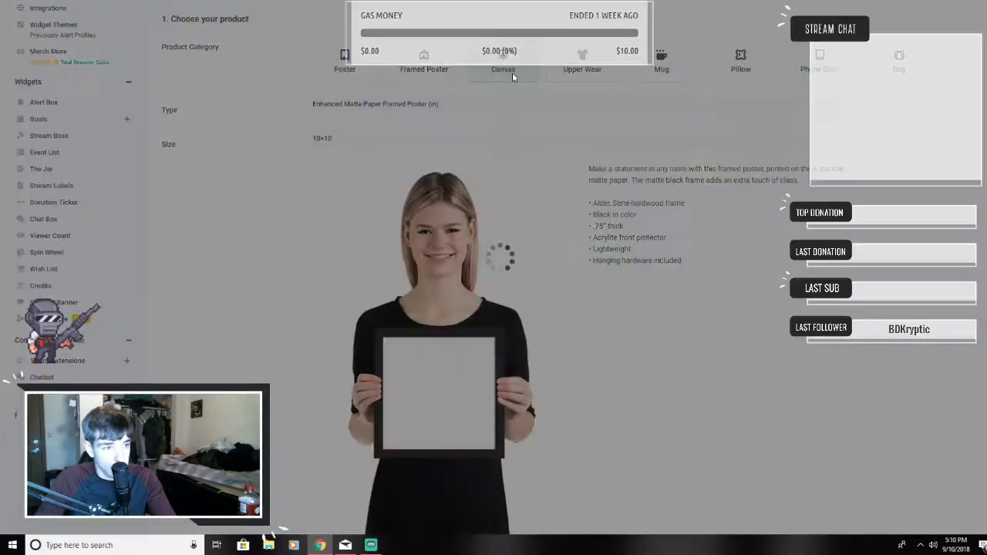
click(580, 78)
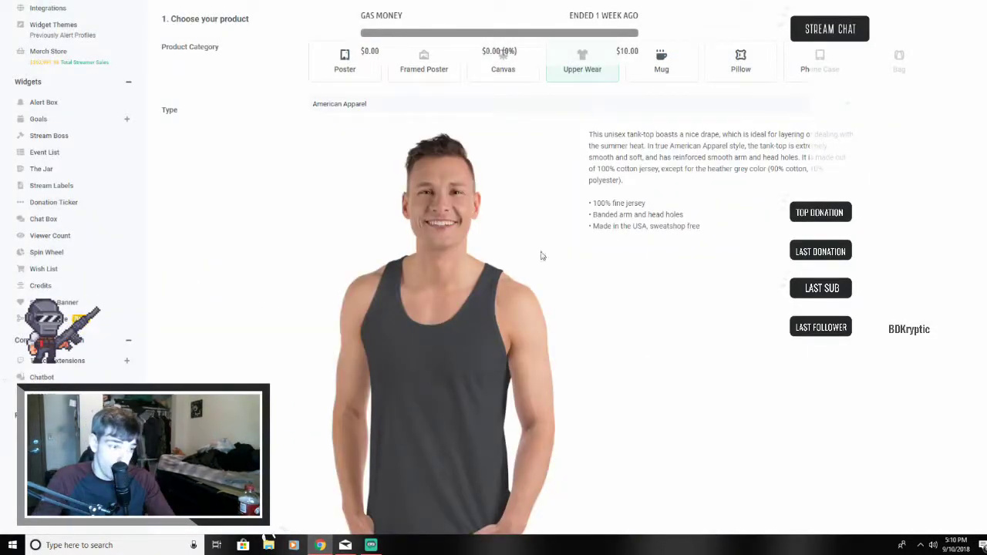
scroll(540, 254, down, 2)
scroll(467, 342, up, 1)
scroll(396, 150, up, 2)
Browse the Upper Wear garment types, then switch the category to Mug
click(348, 156)
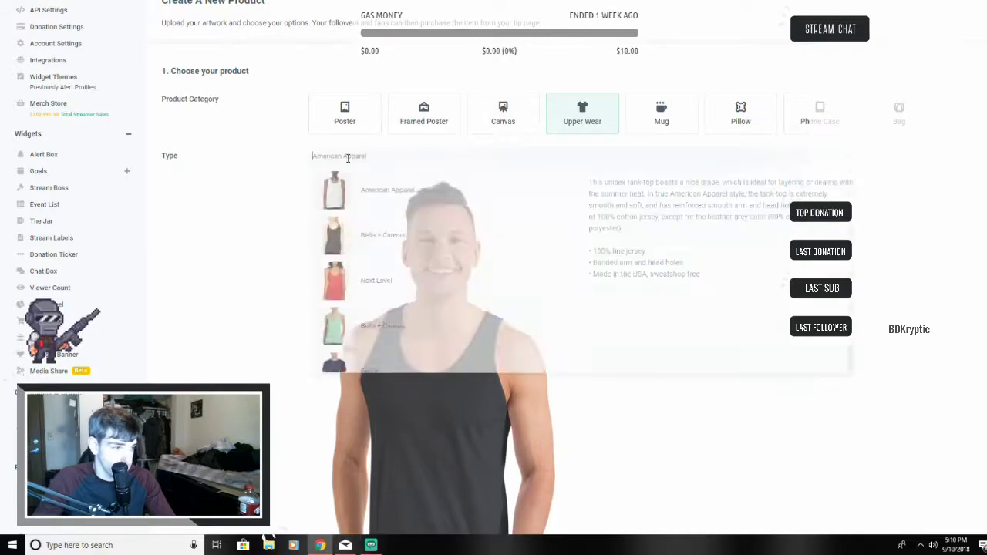
scroll(388, 278, down, 1)
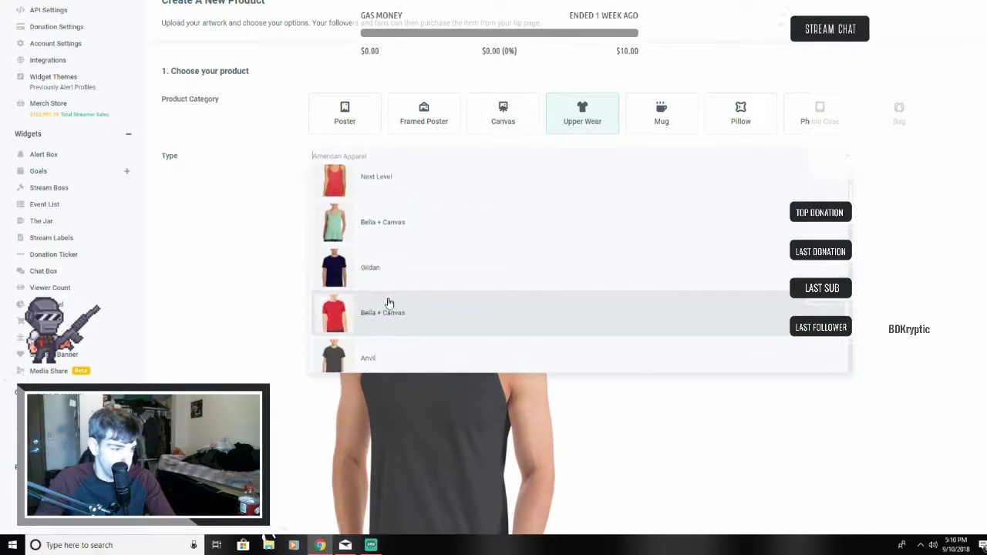
scroll(367, 282, down, 1)
scroll(366, 287, down, 1)
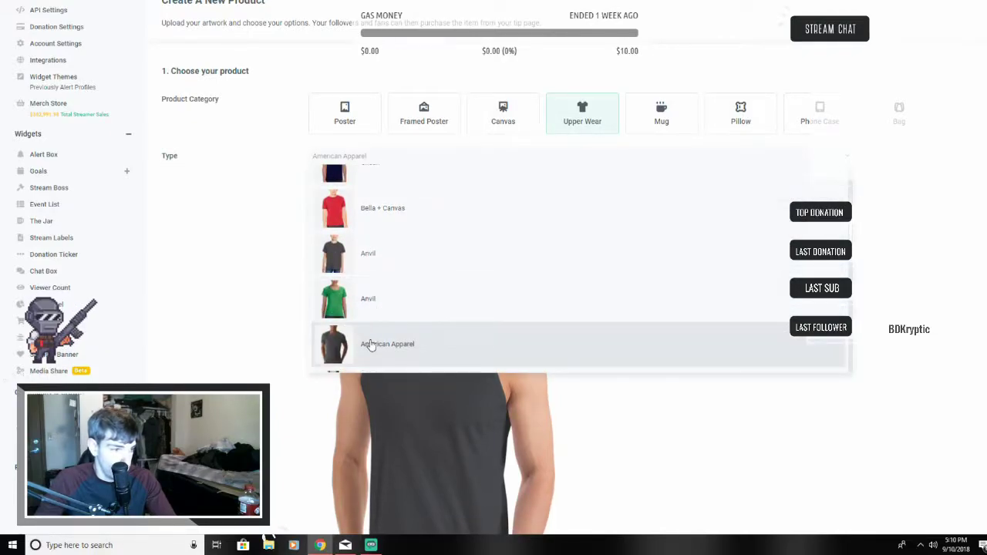
scroll(379, 344, down, 1)
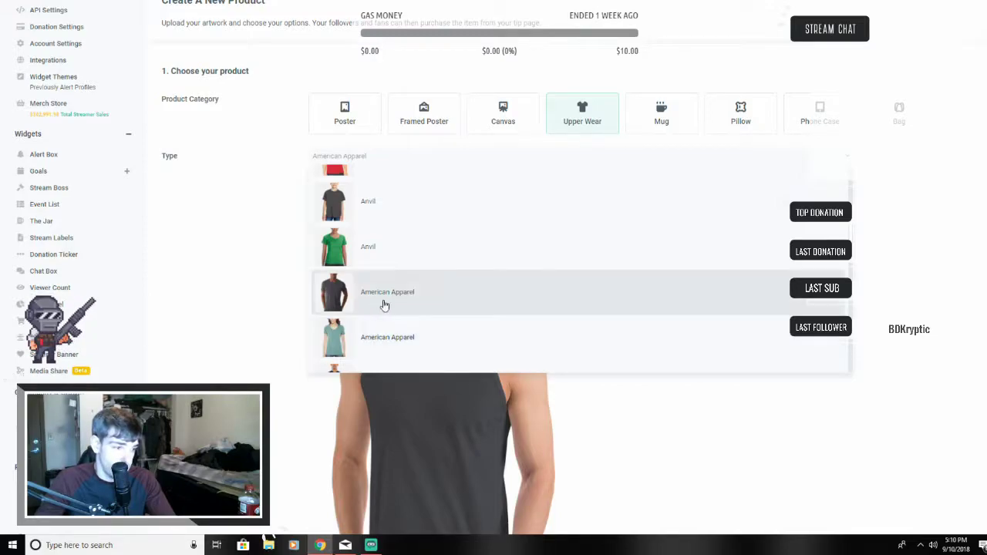
scroll(386, 304, down, 4)
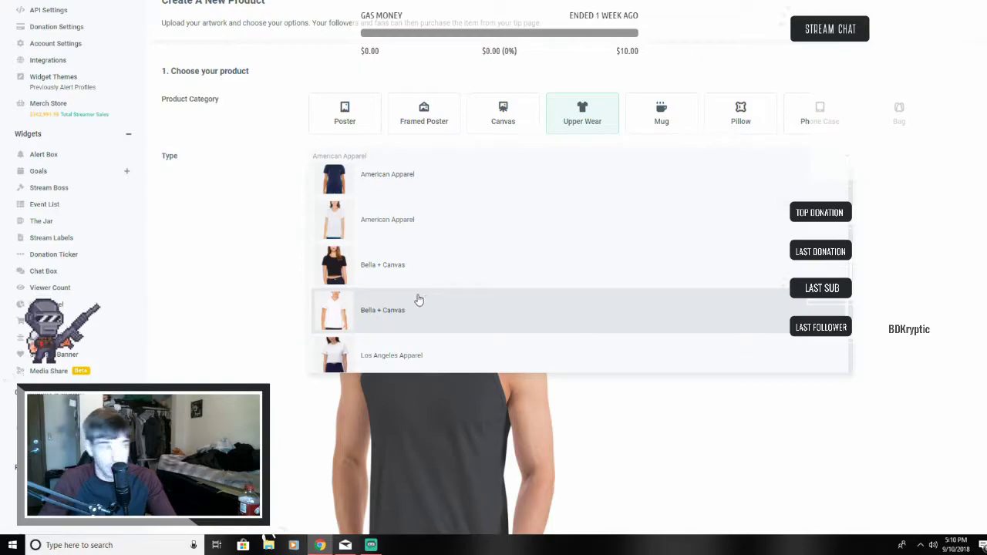
scroll(416, 300, down, 6)
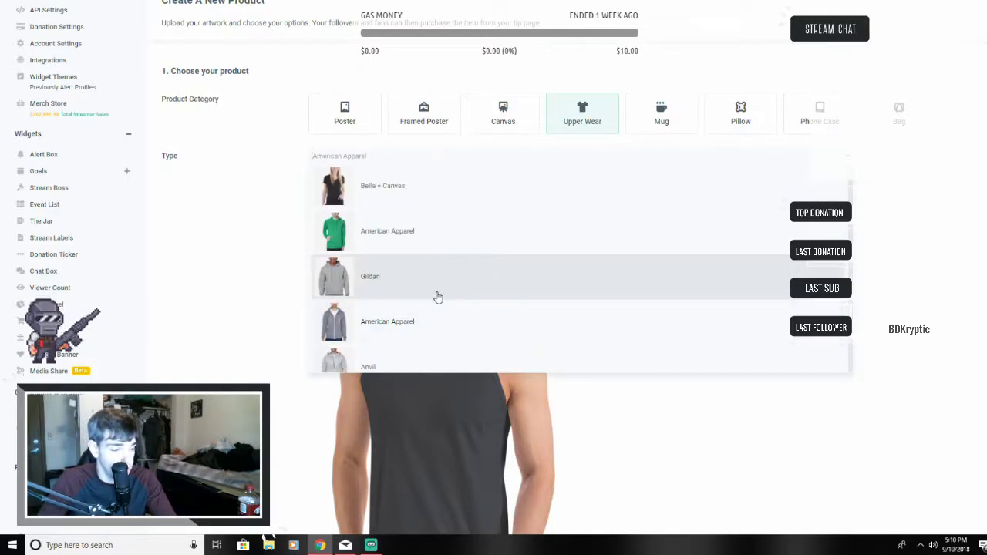
scroll(423, 324, down, 1)
scroll(384, 247, down, 1)
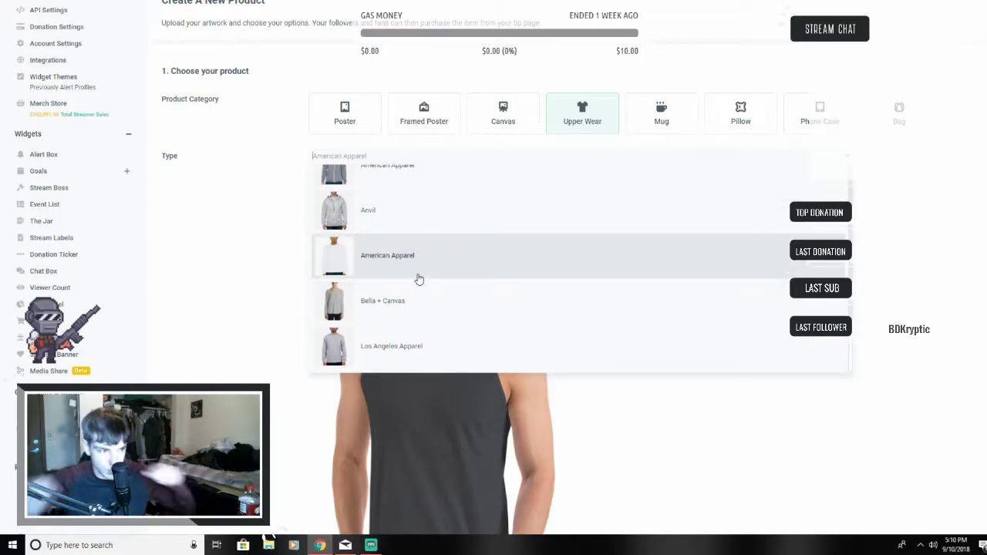
scroll(480, 254, down, 3)
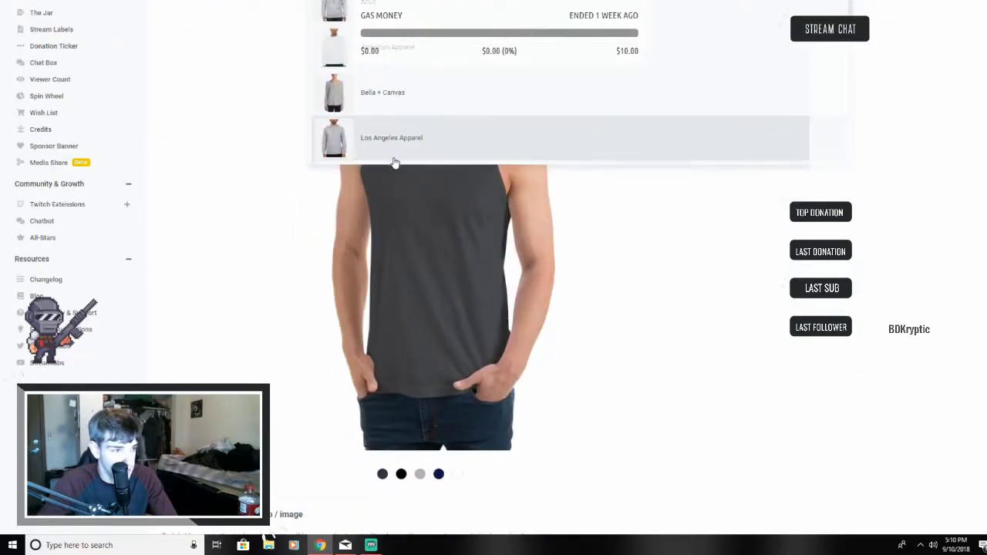
scroll(394, 161, up, 2)
scroll(475, 316, up, 3)
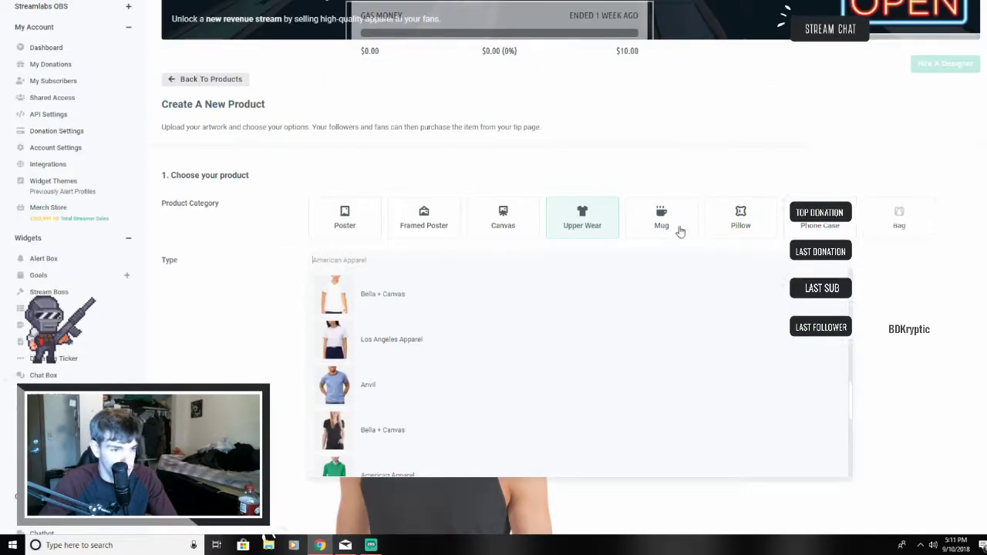
click(679, 226)
Give the mug product an 11oz size and the White Glossy Mug type
scroll(678, 229, down, 2)
click(360, 139)
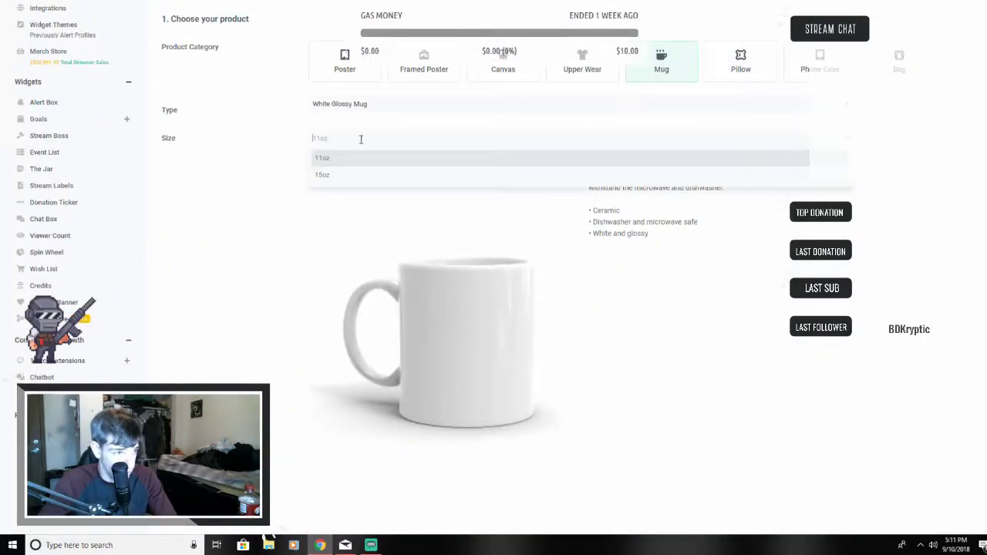
click(386, 234)
click(378, 104)
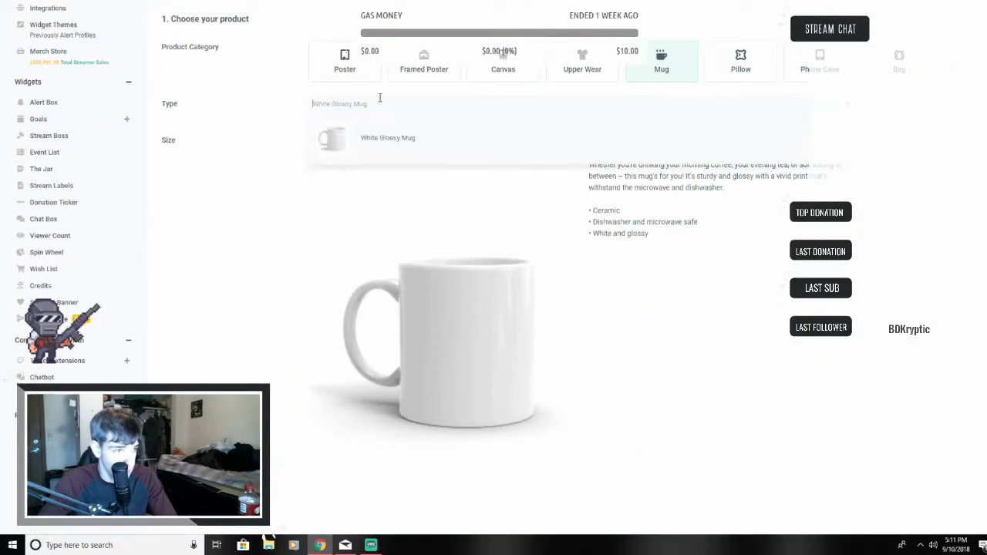
click(439, 149)
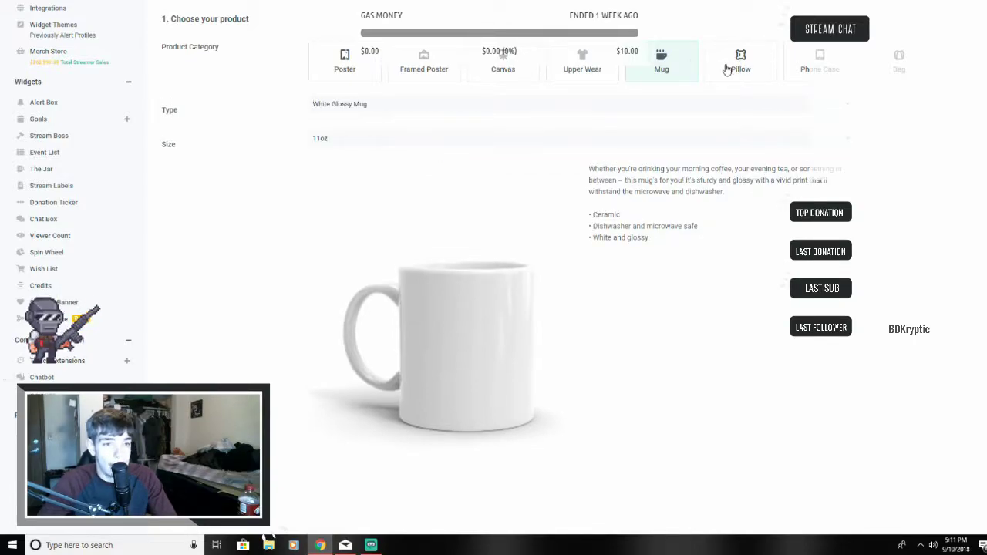
Try the Pillow category with the 20×12 size
click(727, 69)
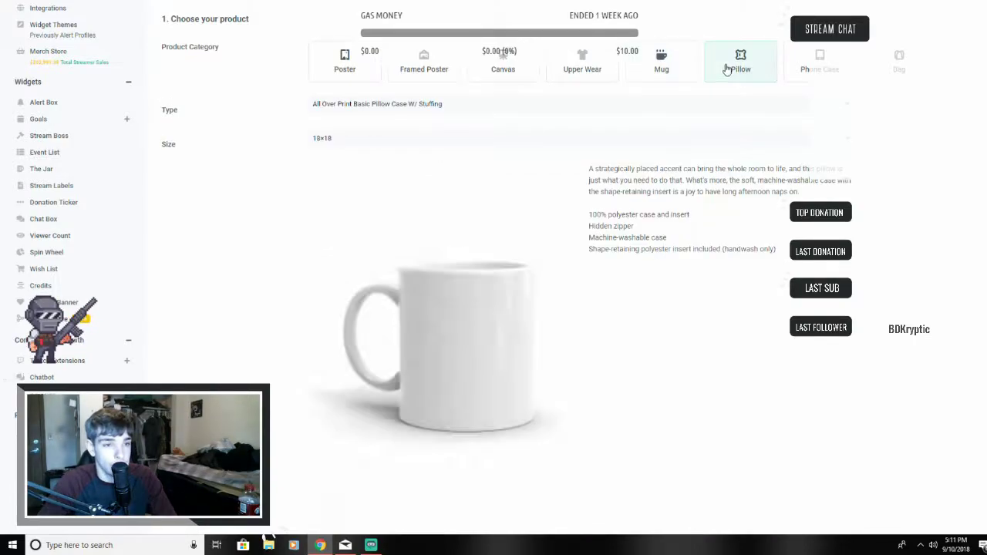
click(344, 146)
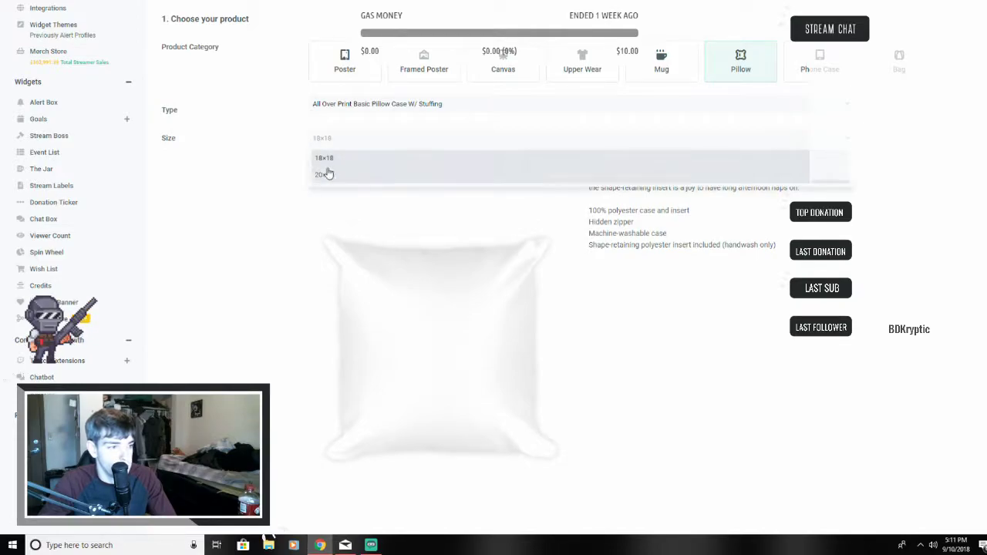
click(317, 176)
click(349, 142)
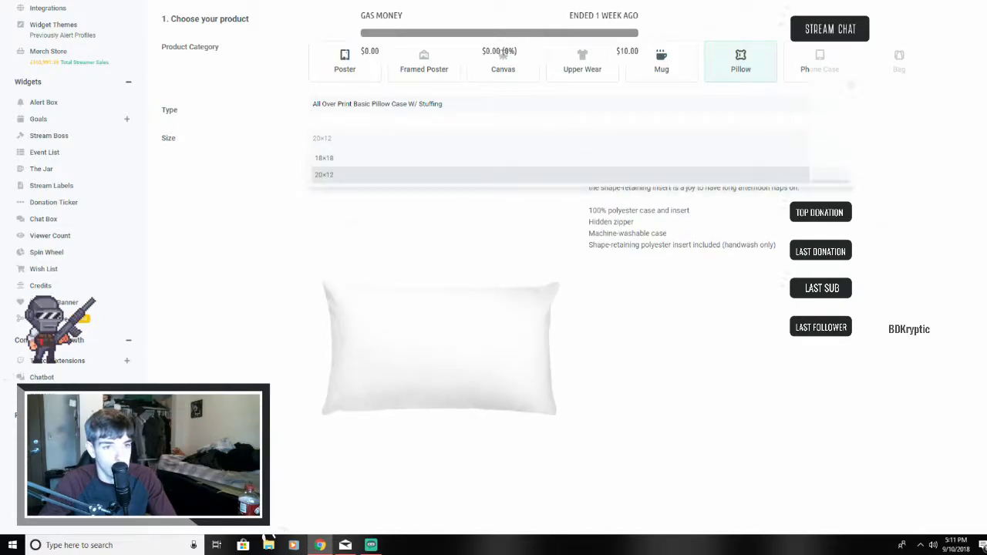
Try the Phone Case category with iPhone Case, size iPhone 6 Plus/6s Plus
click(843, 73)
click(373, 115)
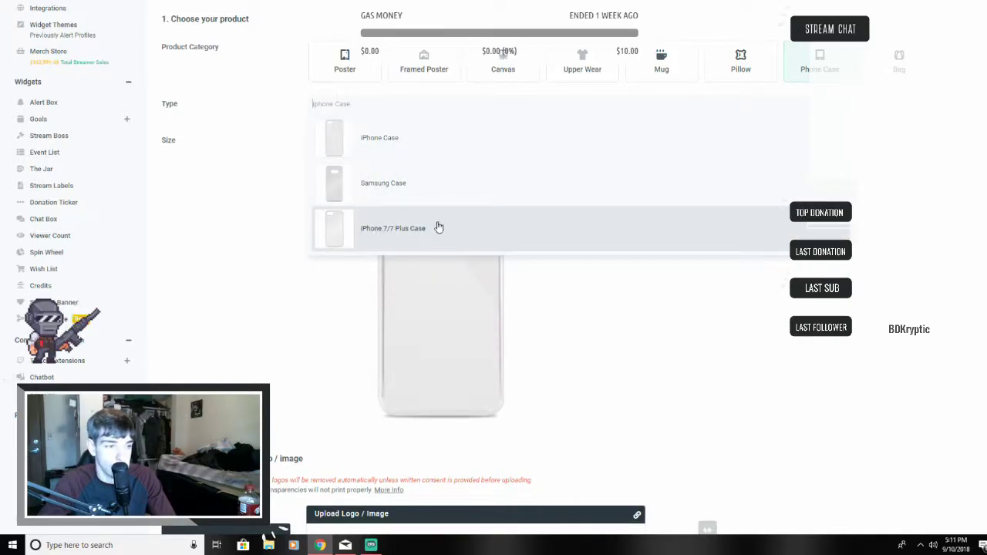
click(330, 278)
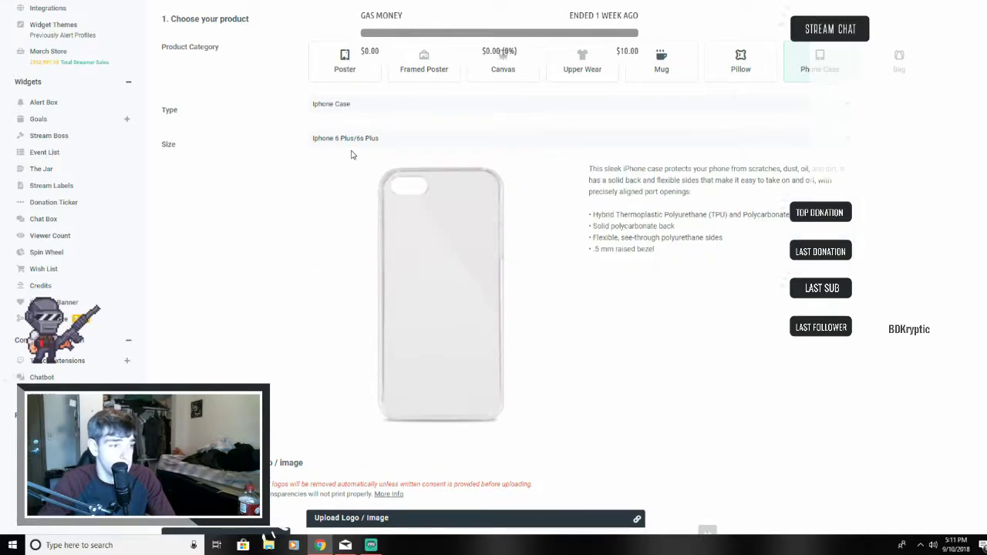
click(357, 137)
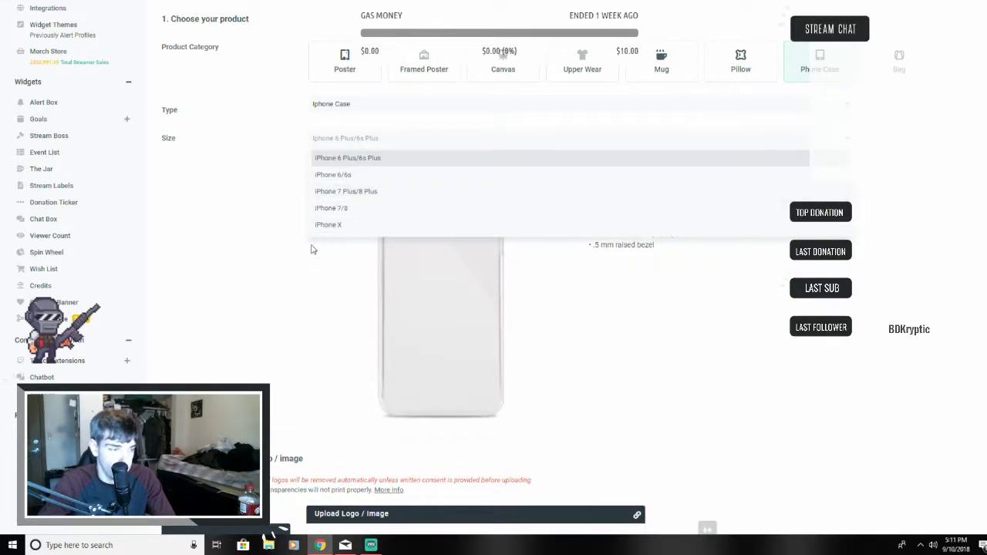
click(313, 293)
Look at the Bag category, then return to the Mug category
click(892, 73)
scroll(492, 275, down, 2)
scroll(456, 302, up, 3)
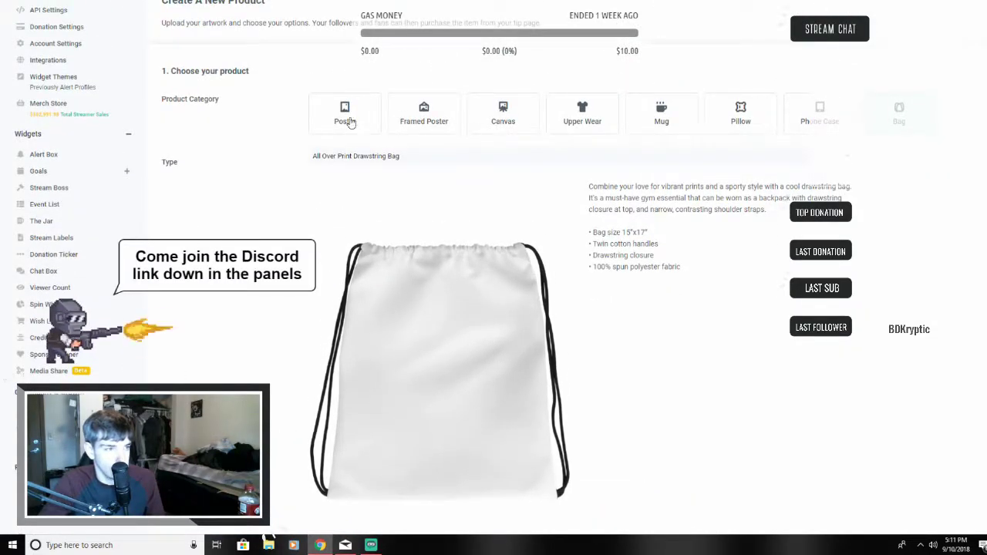
click(661, 117)
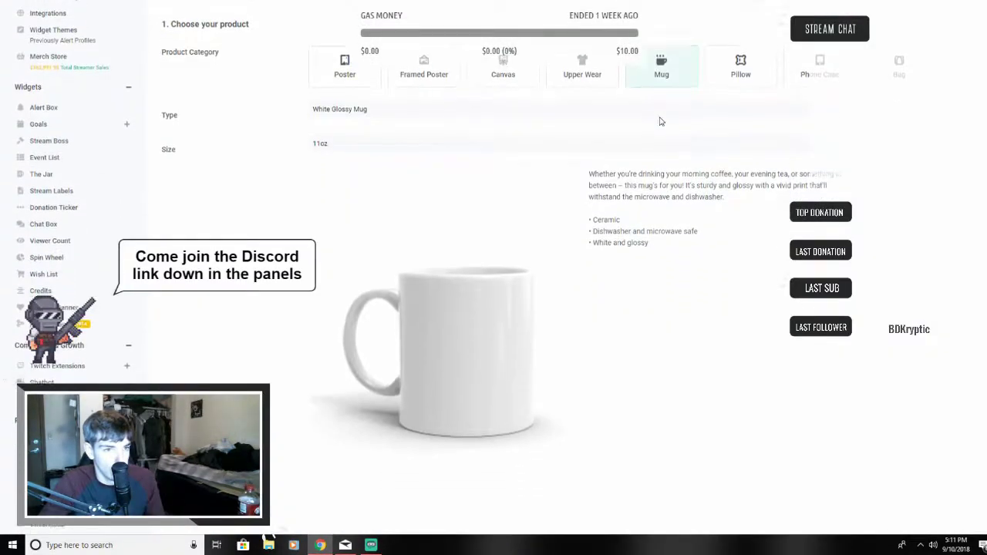
scroll(309, 309, down, 4)
scroll(291, 422, down, 3)
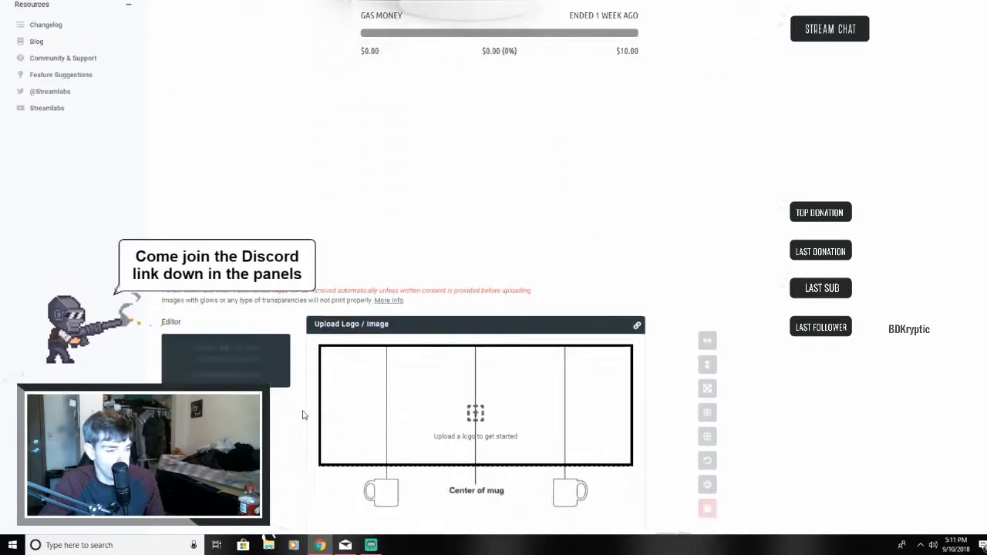
scroll(312, 293, down, 1)
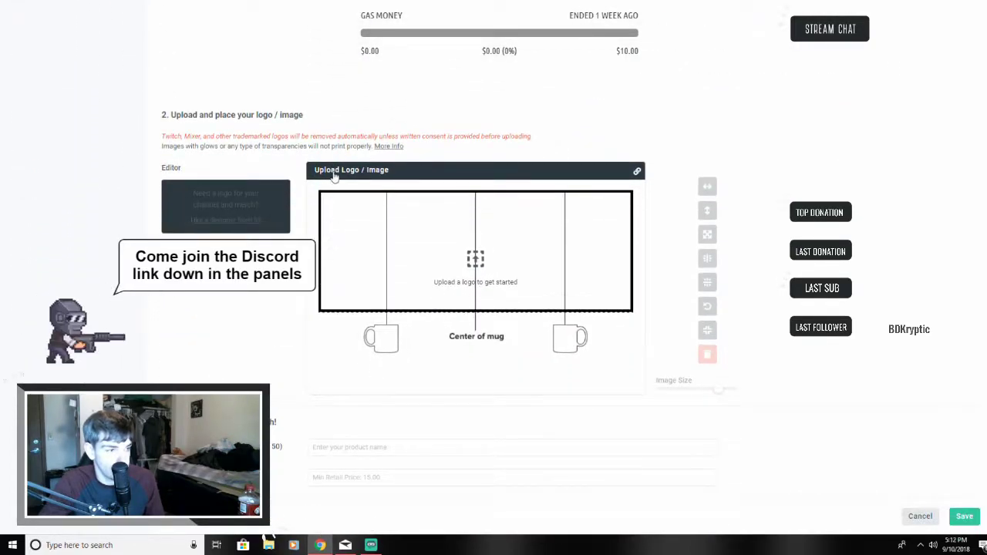
scroll(441, 134, up, 10)
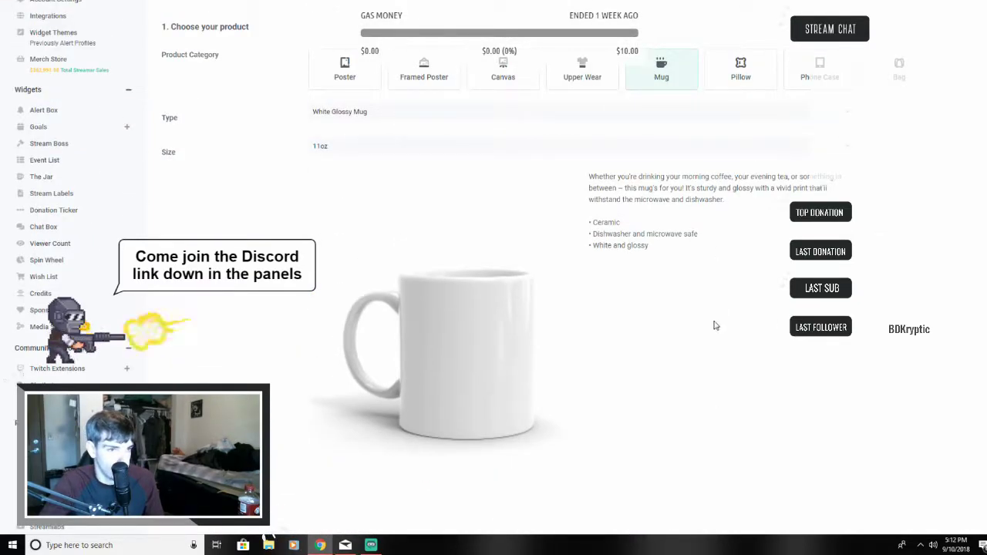
scroll(484, 252, down, 1)
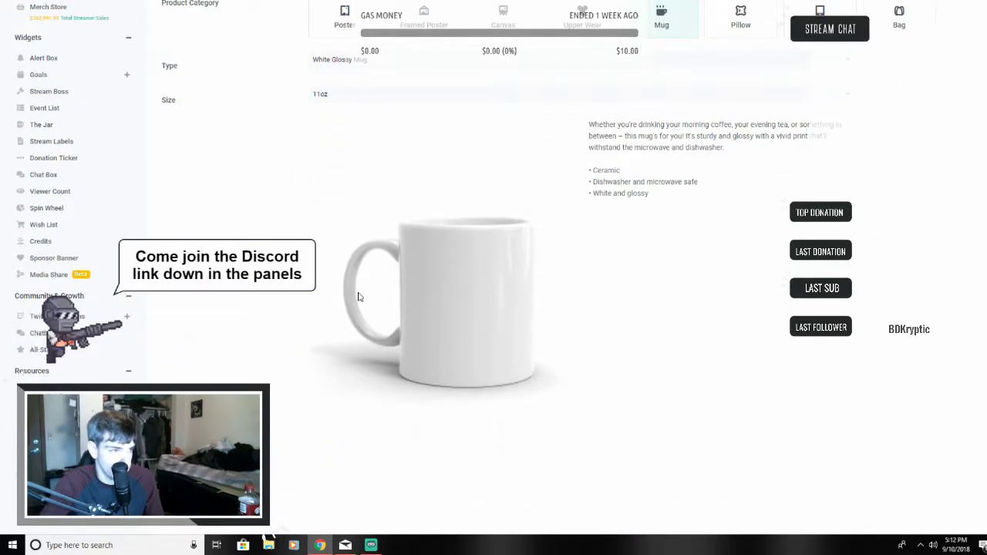
scroll(359, 297, down, 4)
scroll(491, 88, up, 4)
Choose the 11oz White Glossy Mug again and bring up the Media Gallery for a logo
click(322, 94)
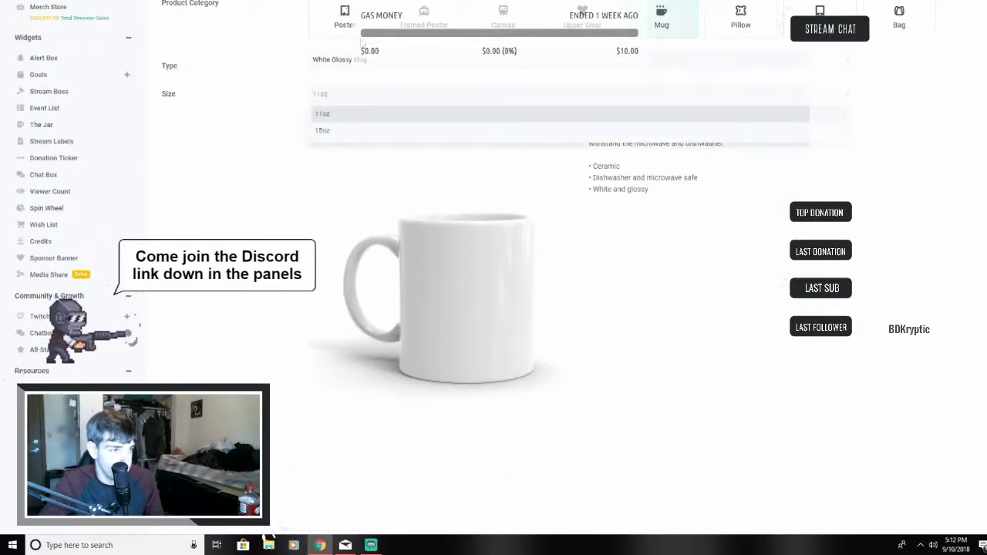
click(318, 114)
click(347, 59)
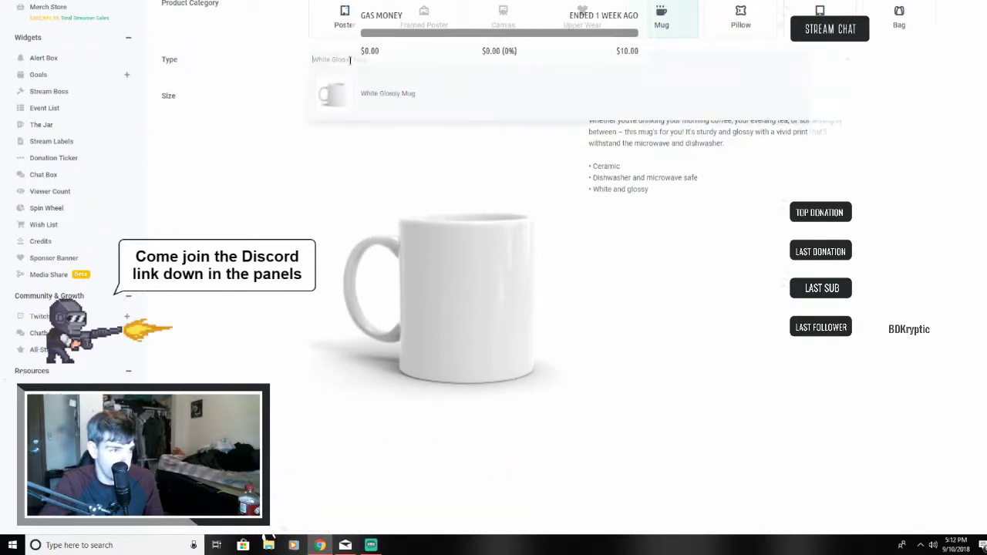
click(388, 100)
scroll(434, 254, down, 8)
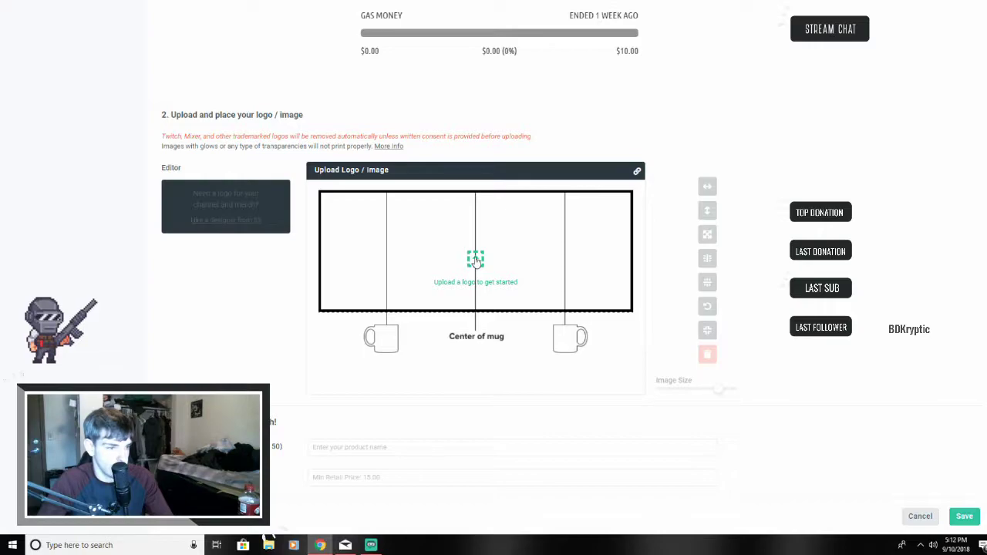
click(476, 259)
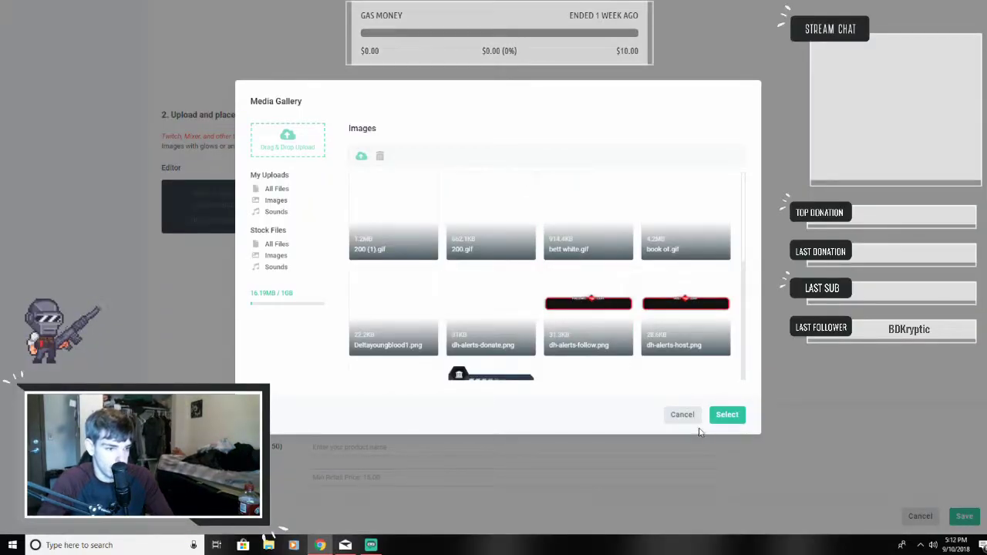
Pick Deltayoungblood1.png in the Media Gallery as the mug's logo
scroll(468, 340, down, 3)
scroll(468, 324, up, 1)
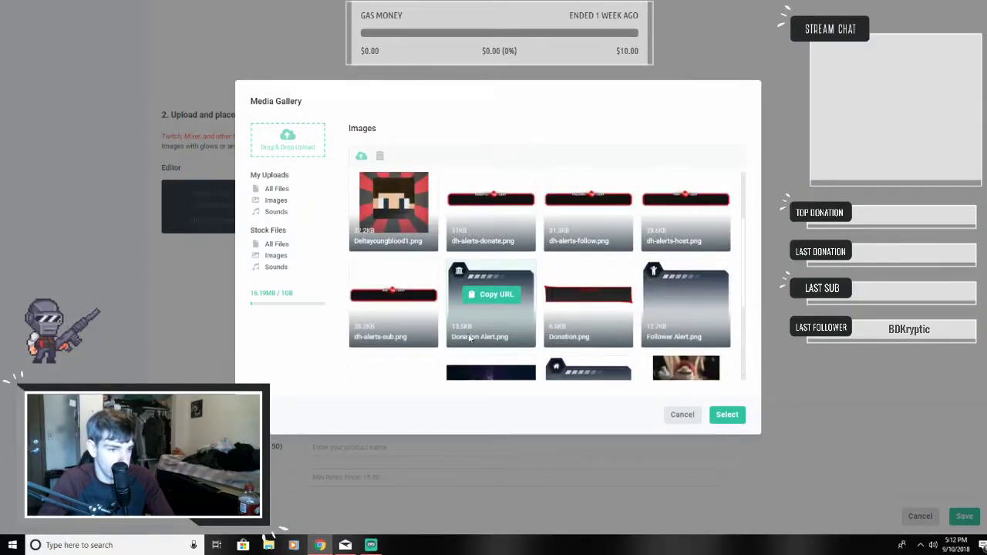
click(416, 224)
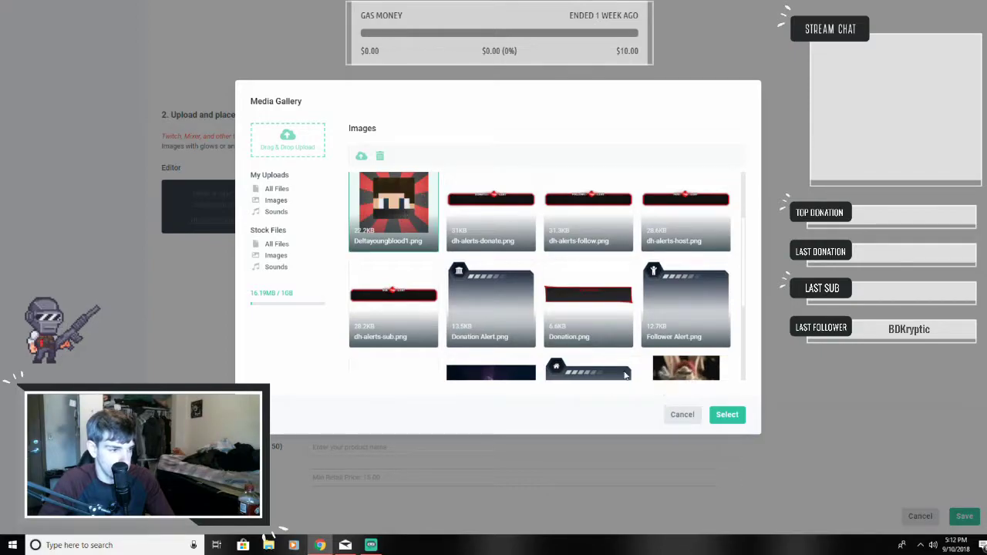
click(727, 415)
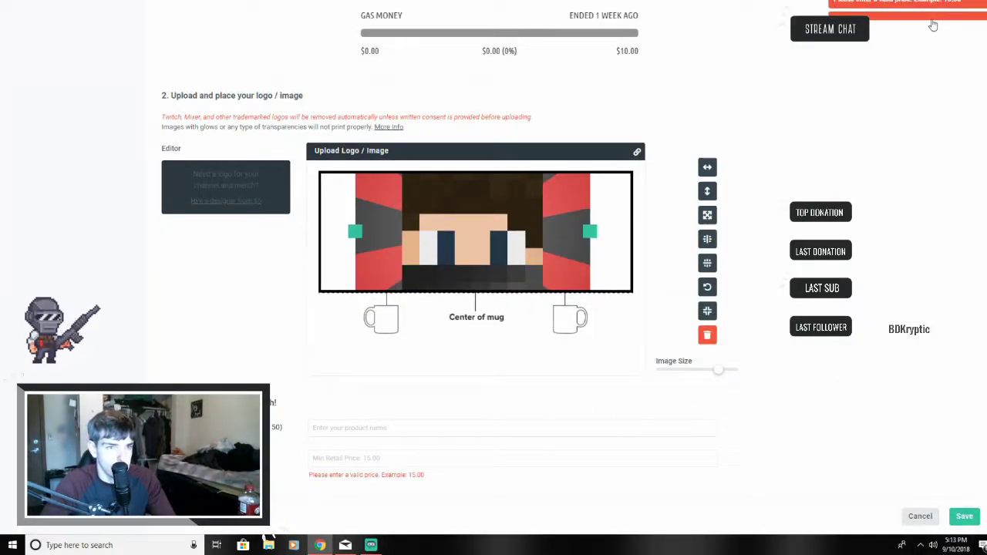
Name the product 'Josh nation mug' and clear the default 15.00 price
click(339, 432)
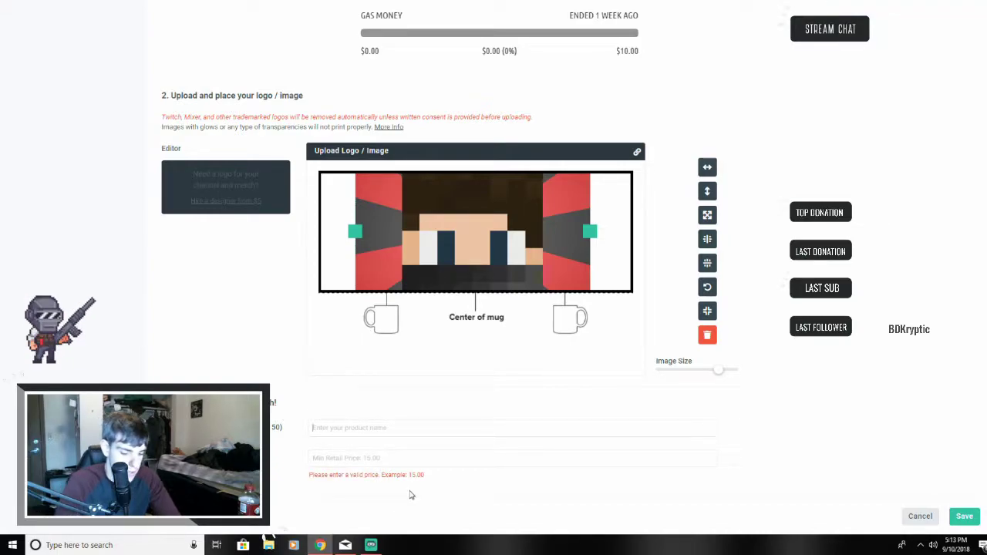
text(Josh nation mug)
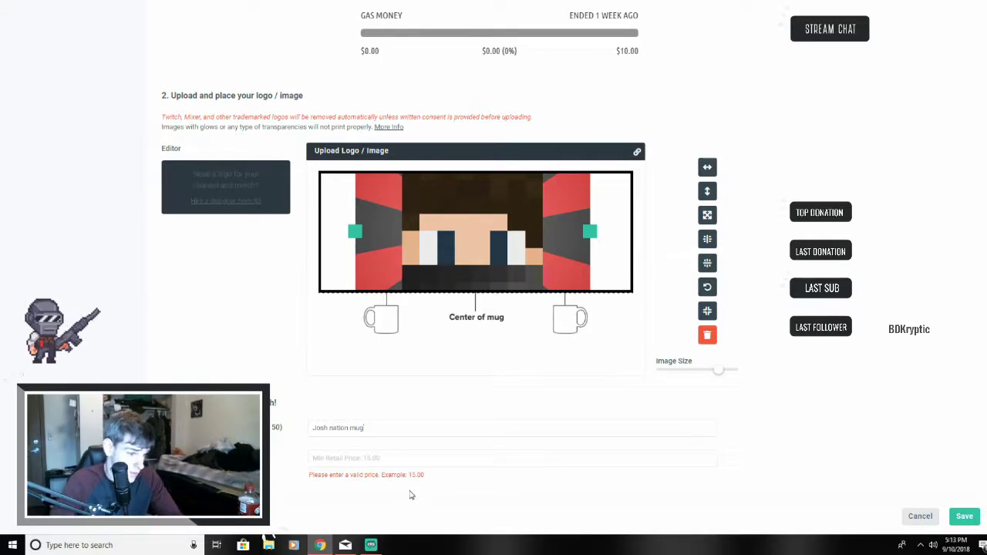
double_click(367, 459)
key(BackSpace)
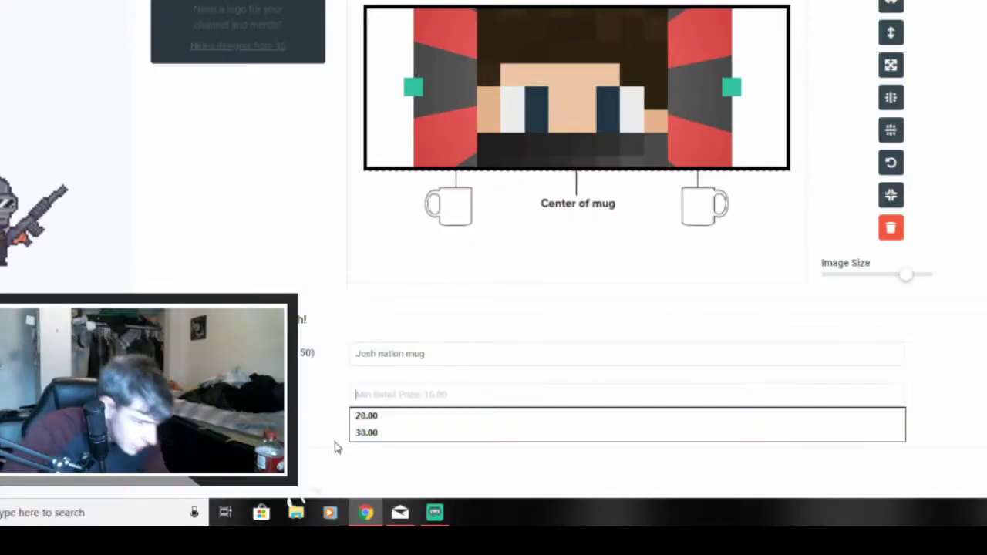
click(297, 496)
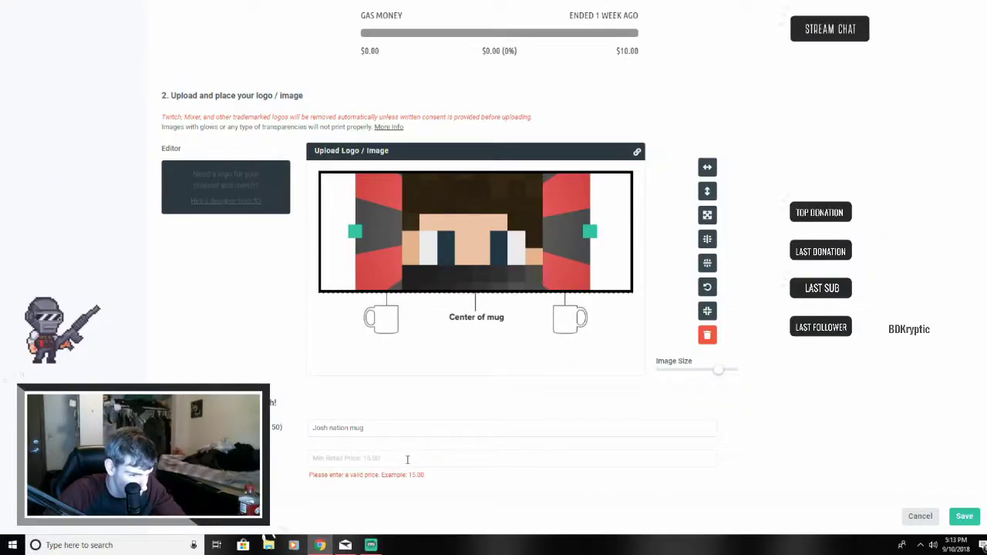
click(407, 459)
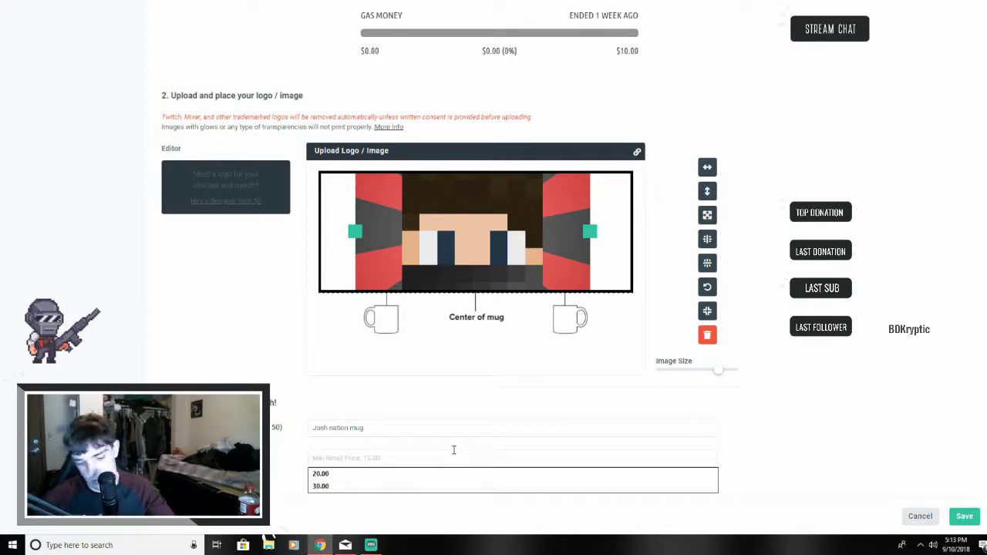
Set the minimum retail price to 100 and save the mug product
text(15.00)
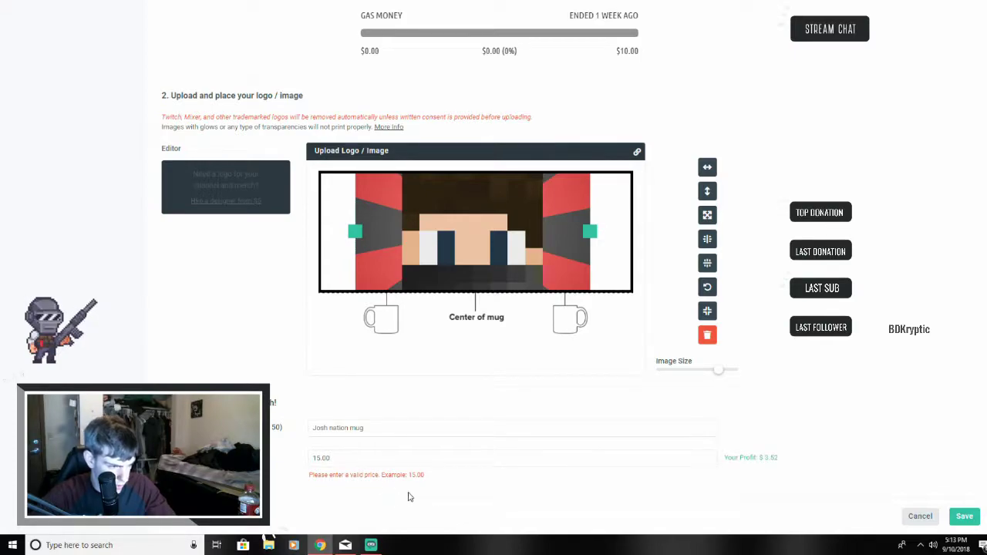
drag(723, 466, 798, 473)
click(784, 461)
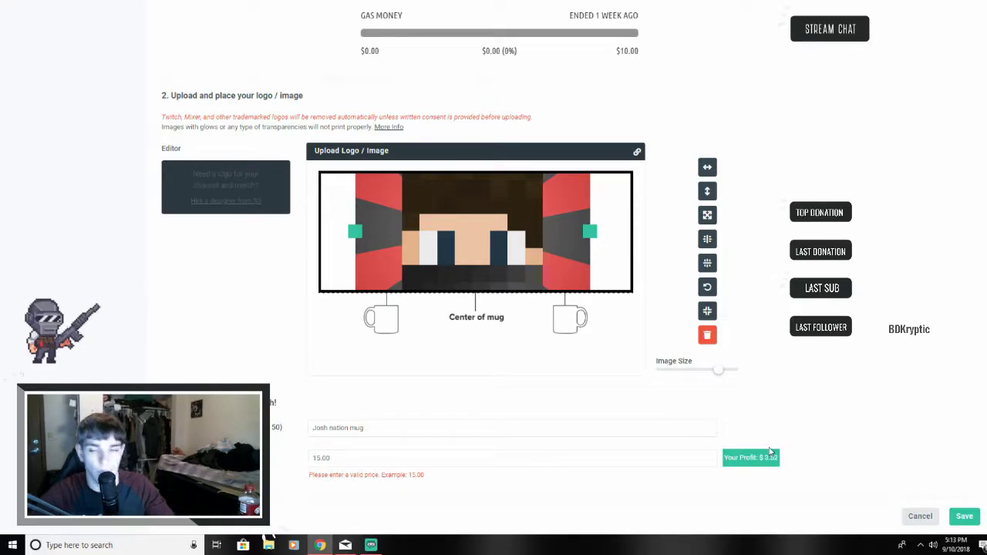
double_click(337, 458)
text(10)
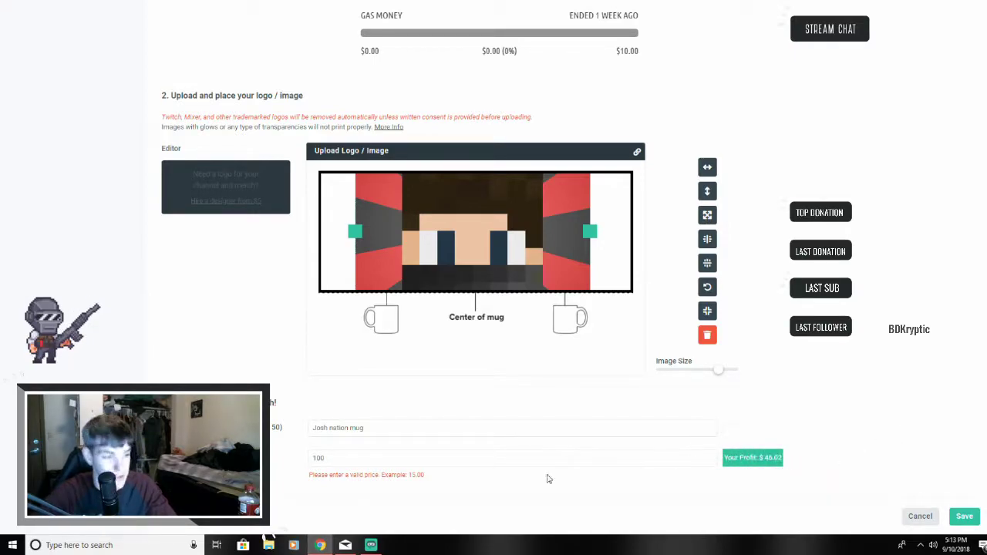
double_click(329, 452)
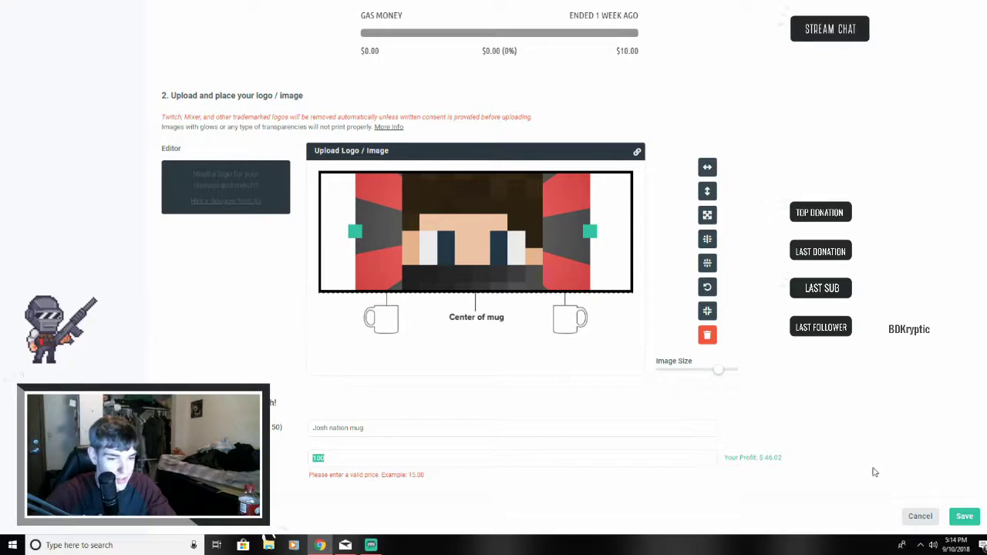
click(964, 516)
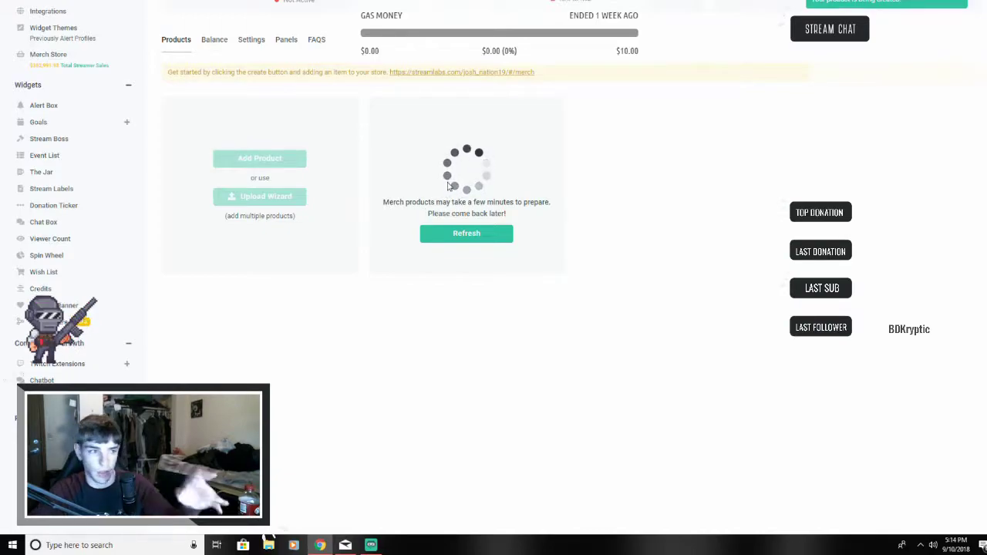
scroll(531, 244, up, 2)
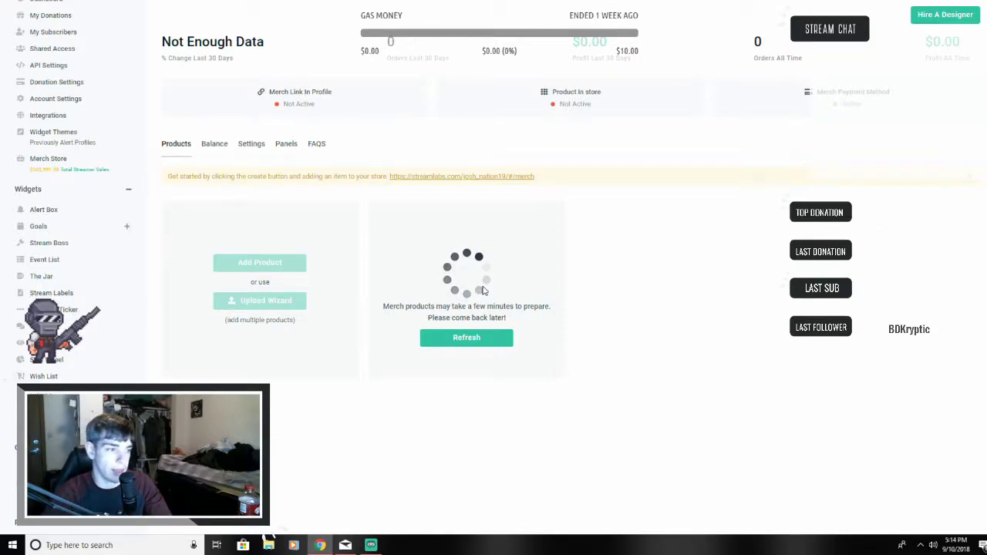
click(463, 340)
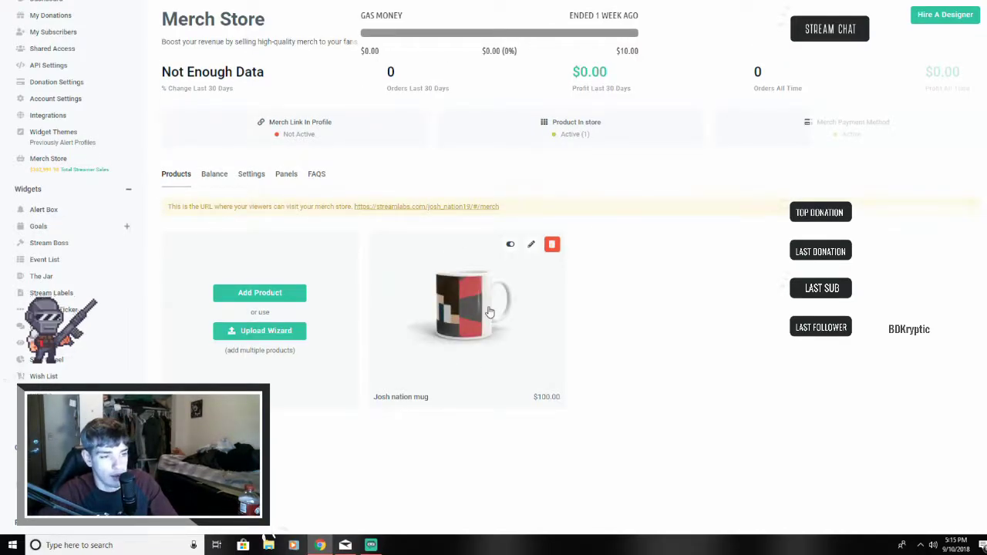
Open and close the Josh nation mug's details preview to check it
click(475, 317)
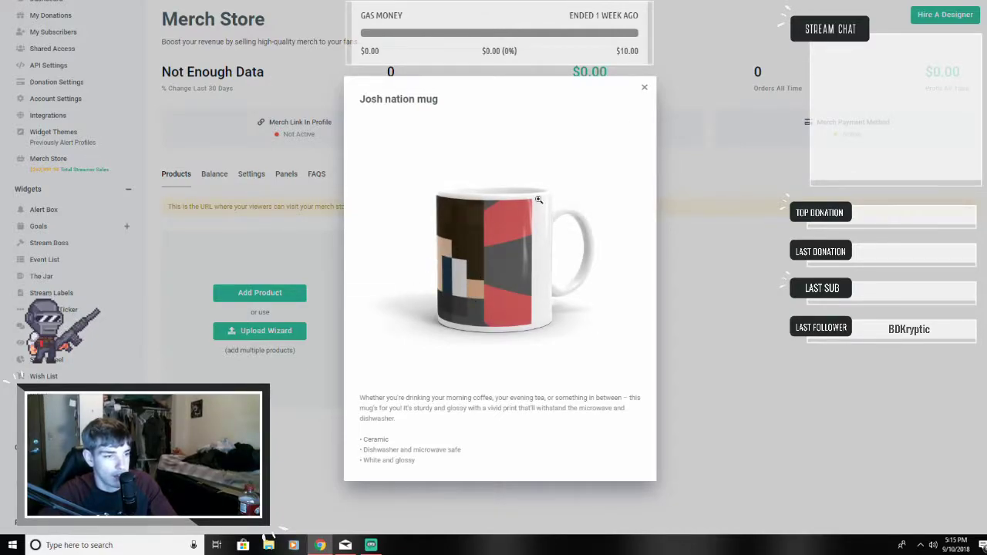
click(645, 90)
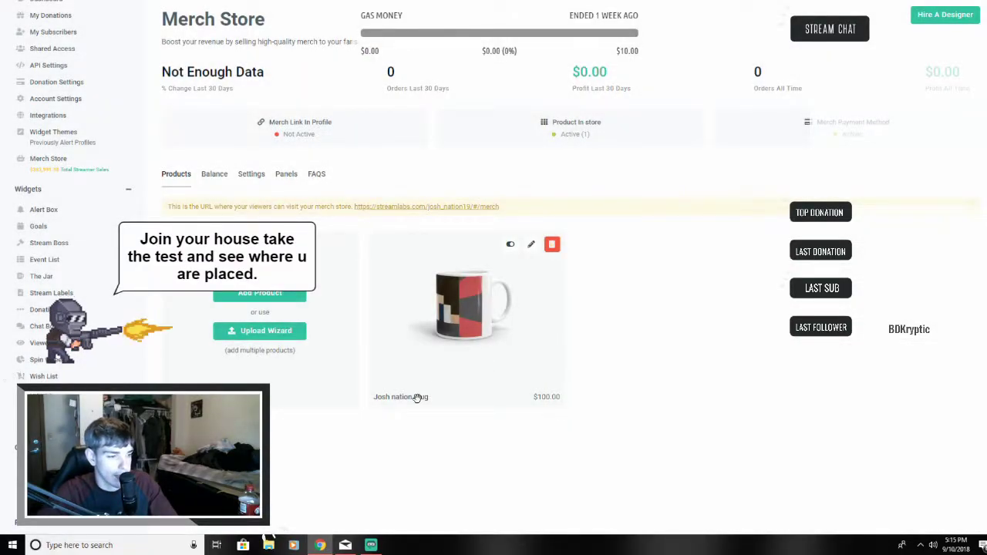
click(456, 314)
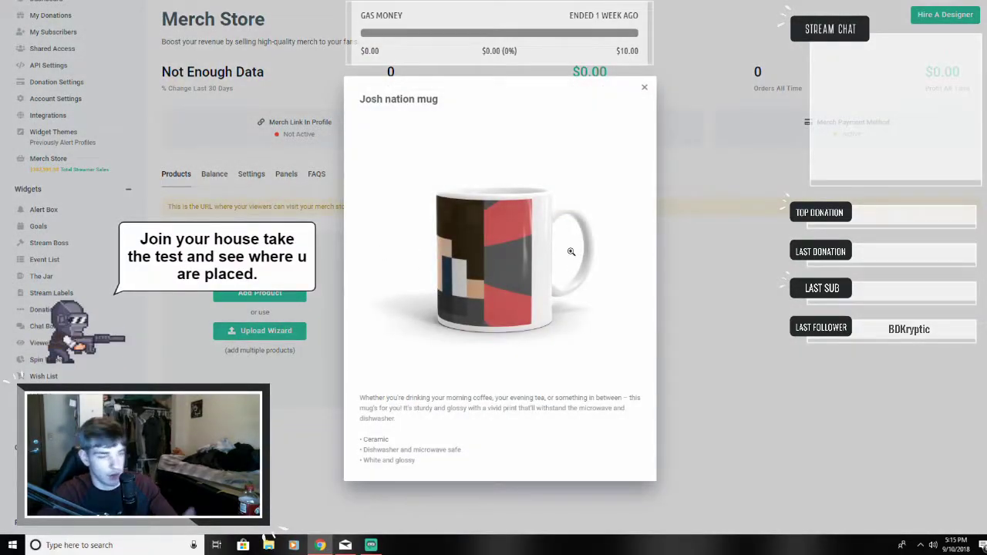
click(645, 88)
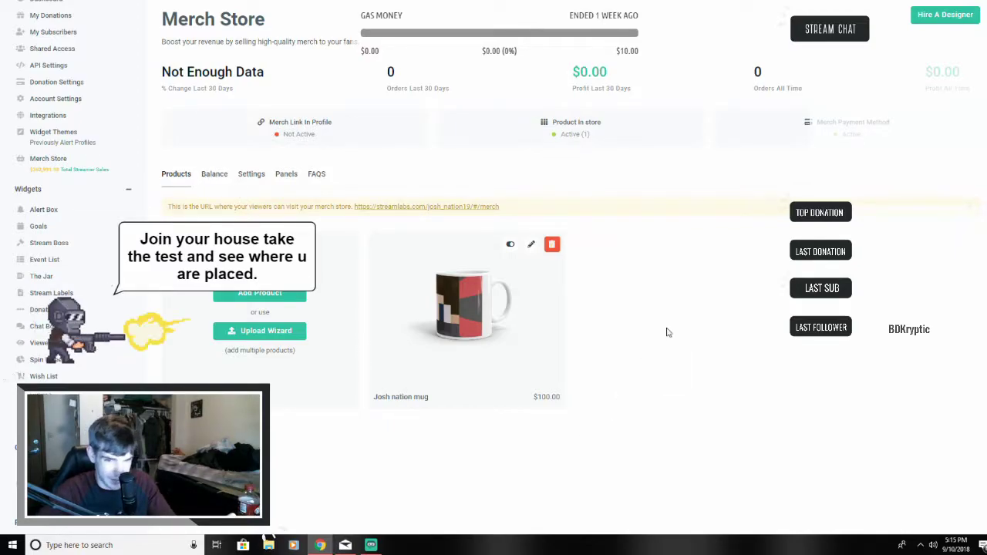
scroll(772, 267, down, 2)
Scroll back up and view the merch payout settings
scroll(12, 496, up, 3)
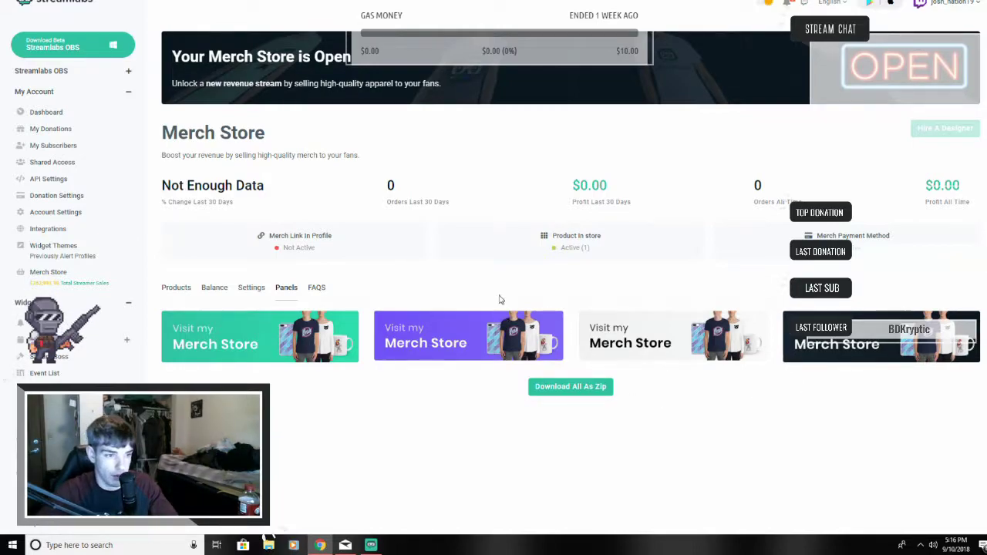
click(249, 289)
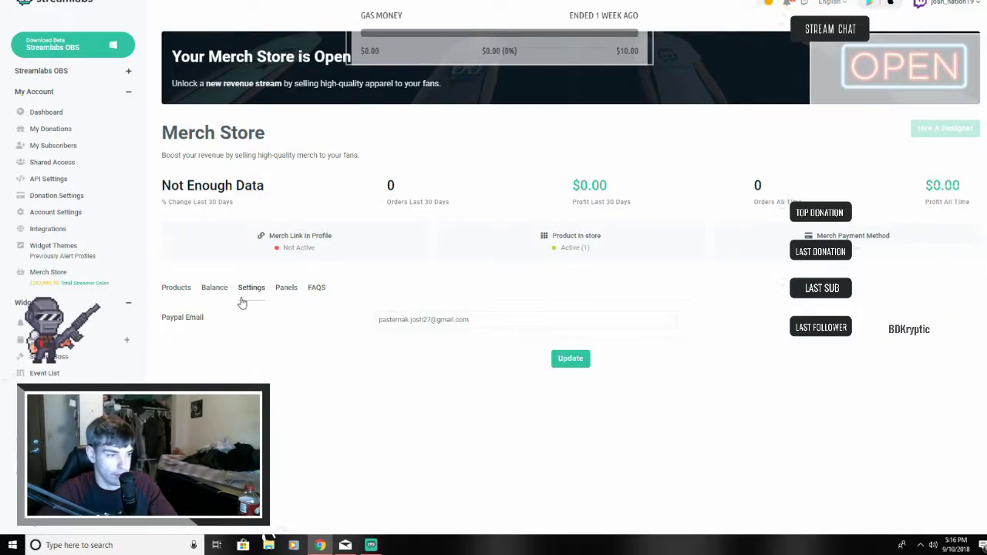
Check the empty Balance and the Paid, Fulfilled and Returned orders lists
click(214, 293)
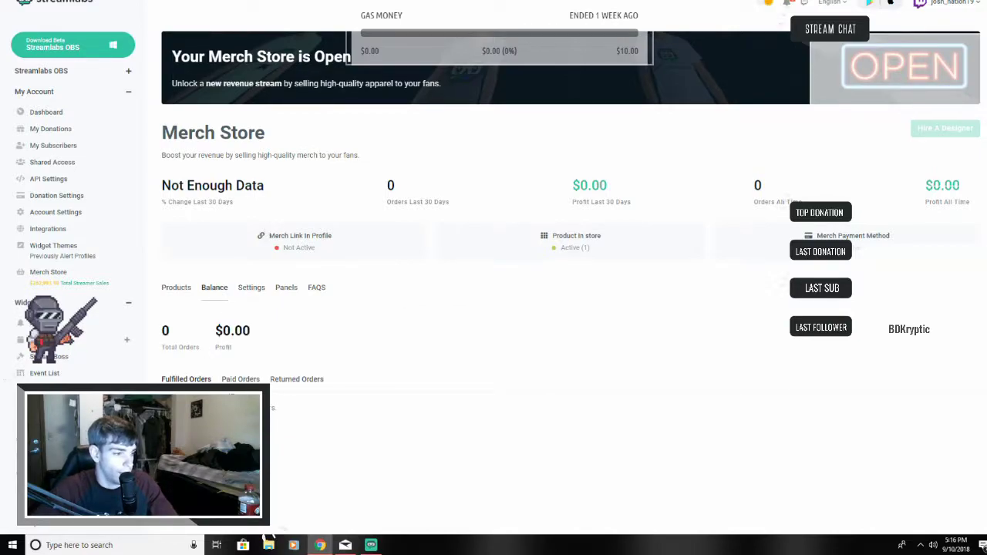
click(240, 379)
scroll(249, 374, down, 2)
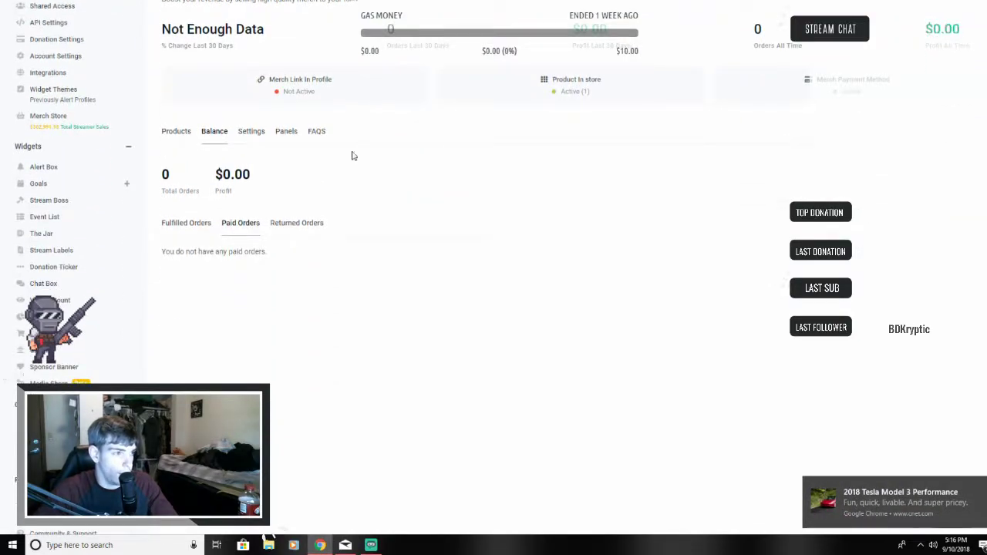
click(183, 225)
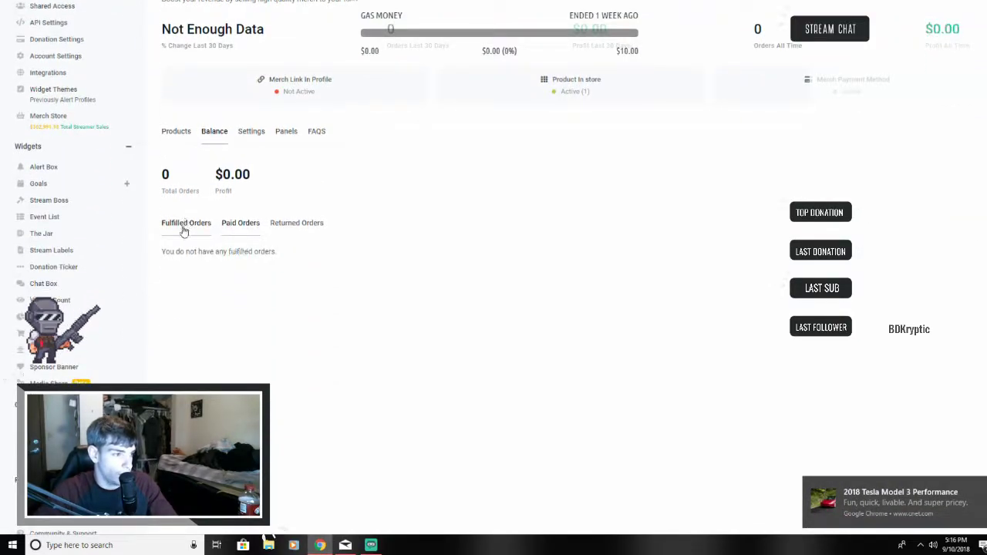
click(242, 230)
click(297, 225)
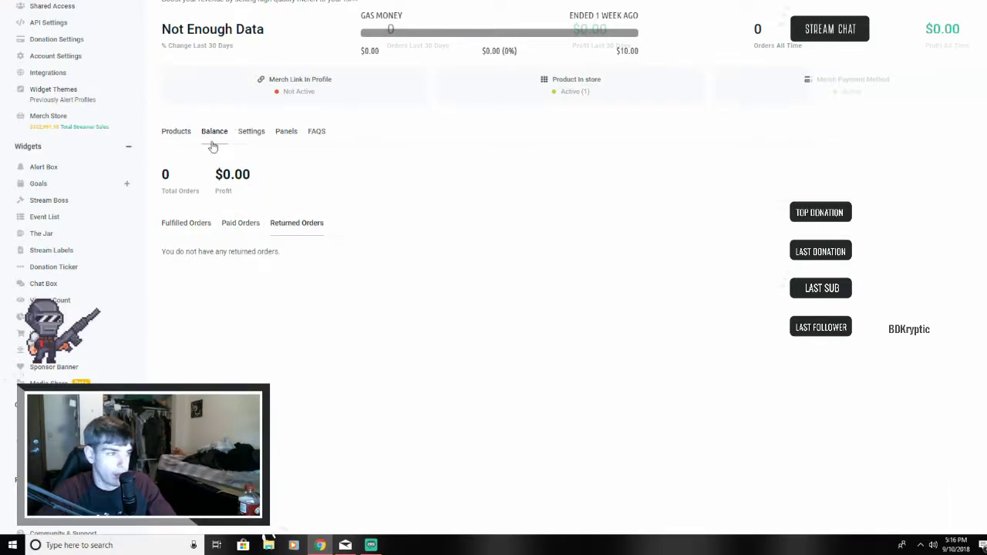
Revisit payout Settings and Panels, read the FAQs, then return to Products
click(251, 135)
scroll(258, 315, up, 3)
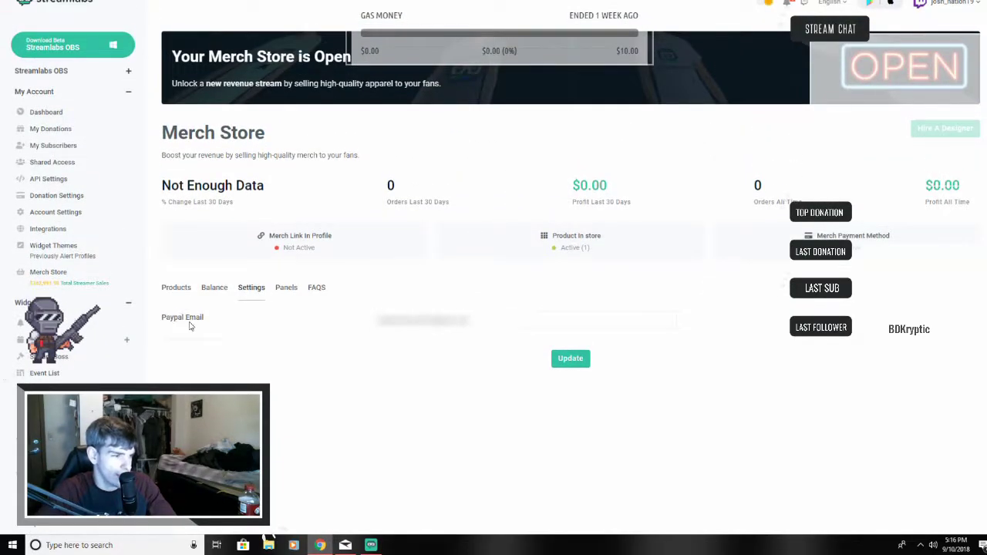
click(286, 289)
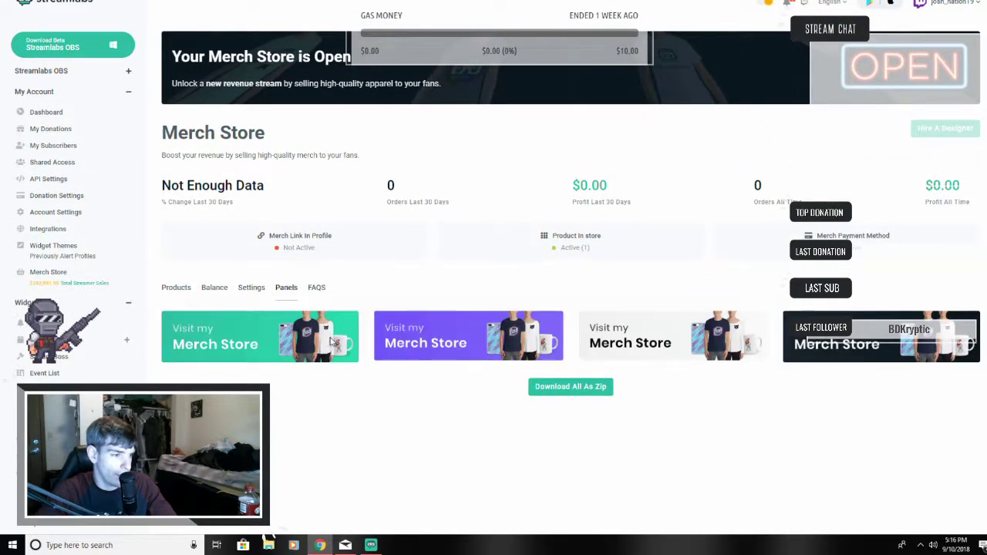
click(316, 287)
scroll(220, 363, down, 3)
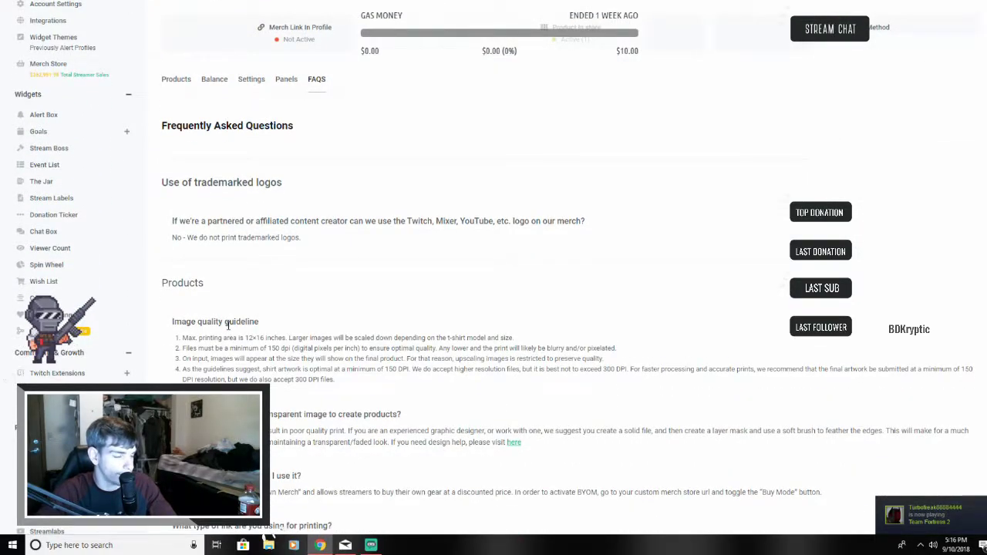
scroll(224, 309, down, 1)
scroll(201, 193, up, 2)
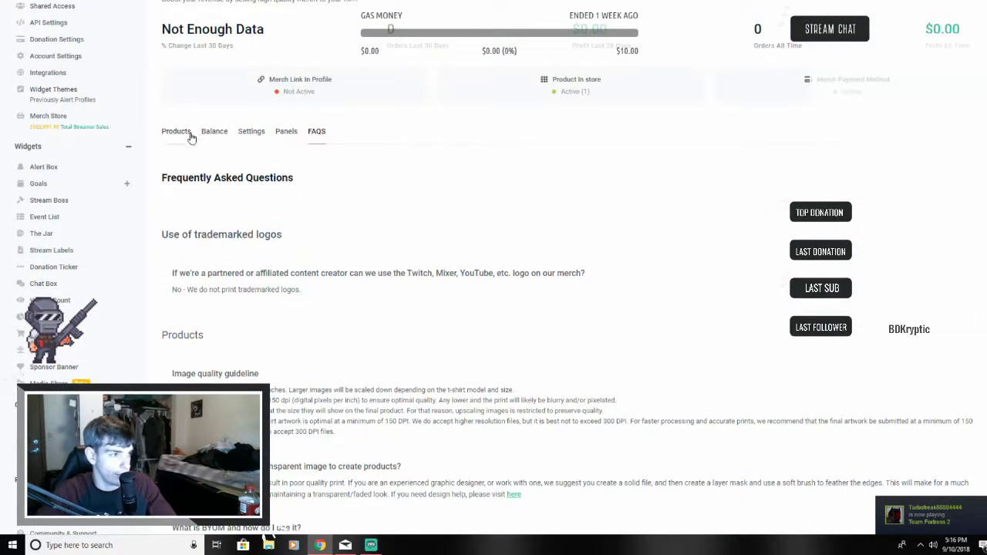
click(191, 137)
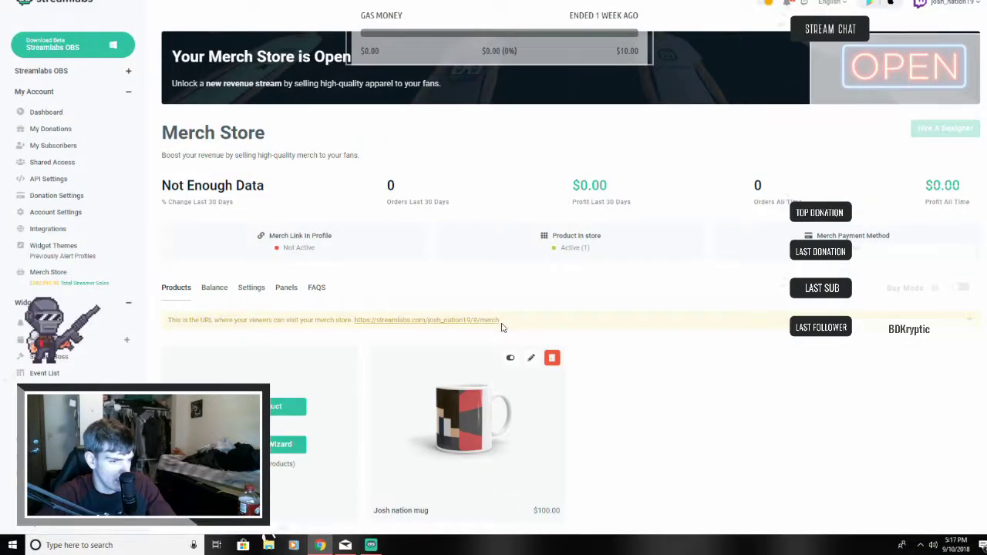
Select the public merch store URL shown in the yellow banner
drag(500, 322, 350, 319)
key(ctrl+c)
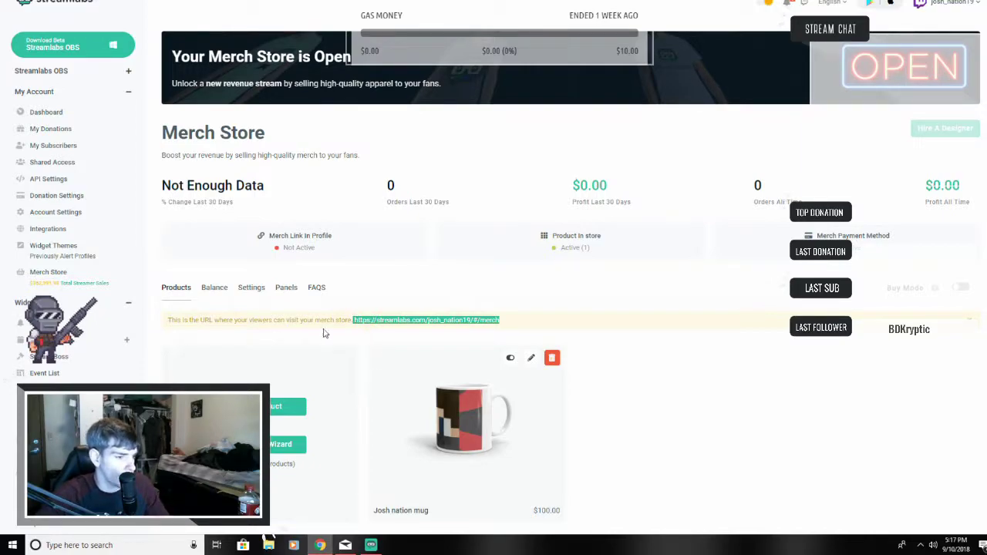
On the Twitch channel page, turn on Edit Panels and scroll to the panel editors
key(ctrl+Tab)
scroll(485, 360, down, 10)
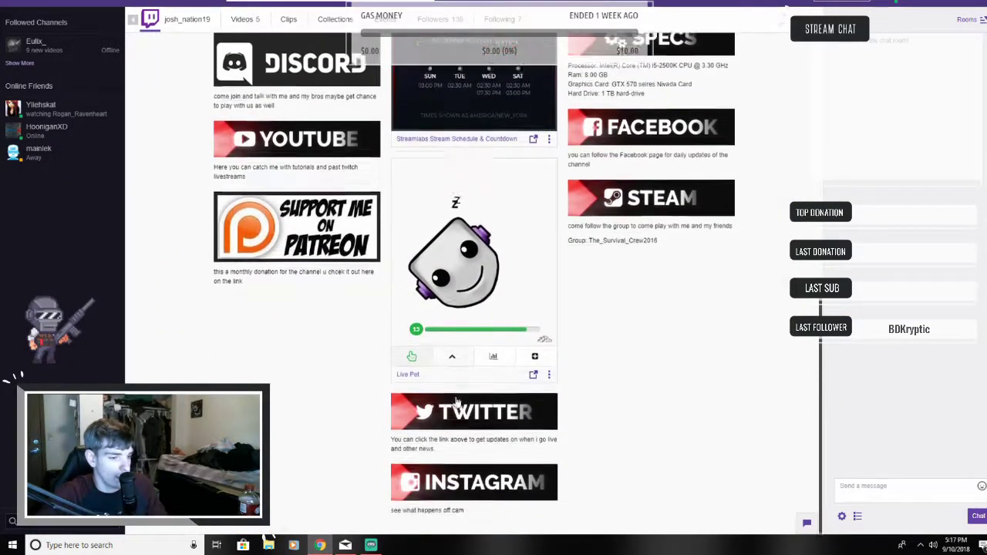
scroll(484, 359, up, 5)
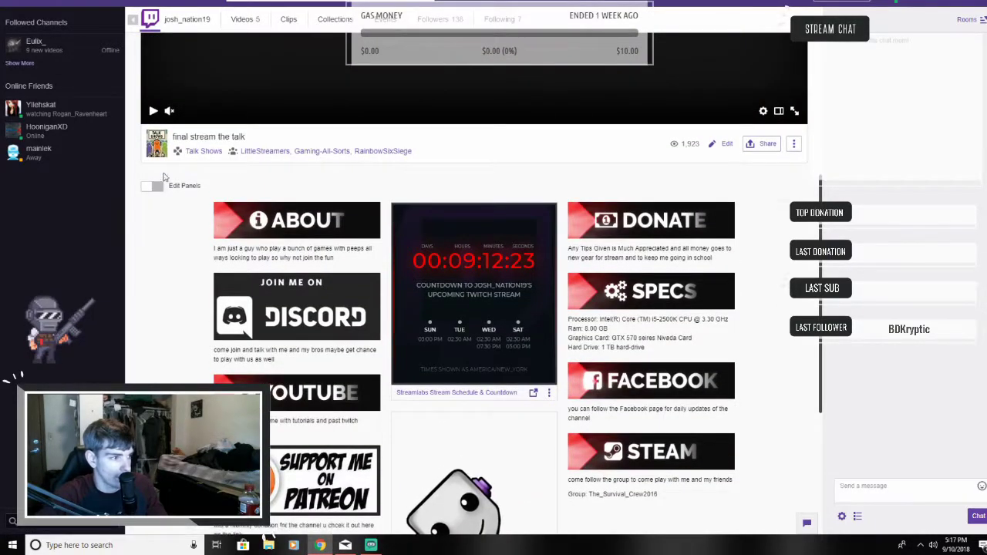
click(157, 187)
scroll(583, 411, down, 3)
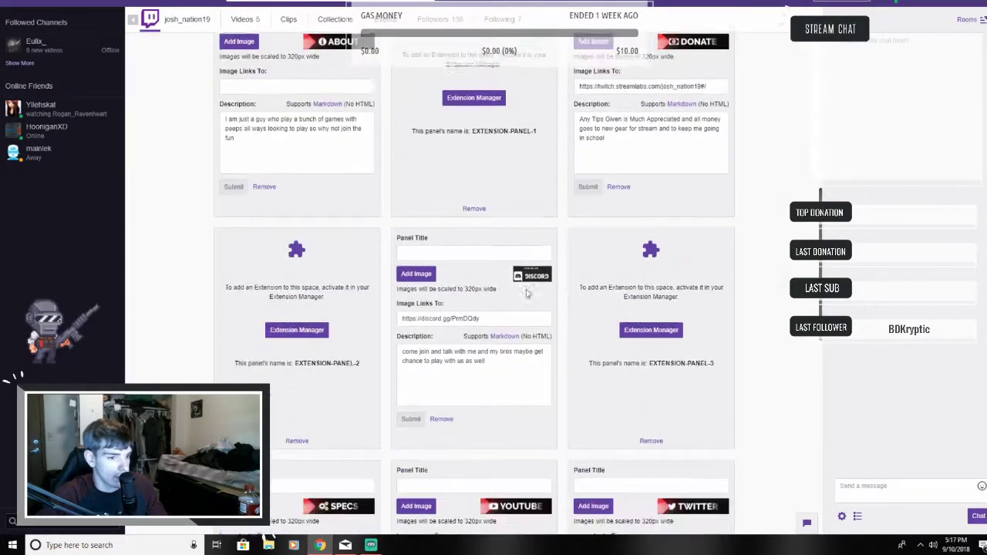
scroll(583, 411, down, 5)
Add a new text panel titled 'merch do not buy' linking to the pasted store URL, and save it
click(589, 381)
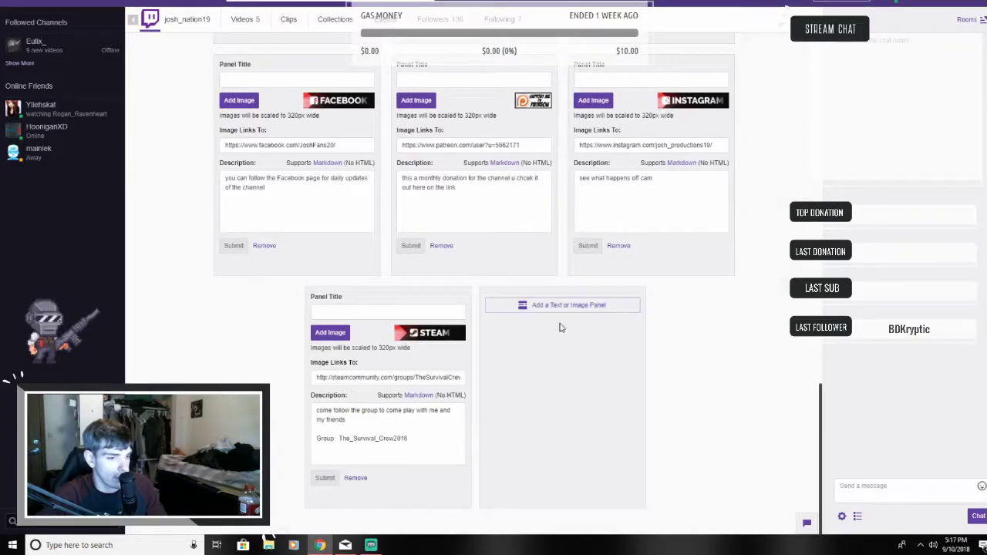
click(577, 304)
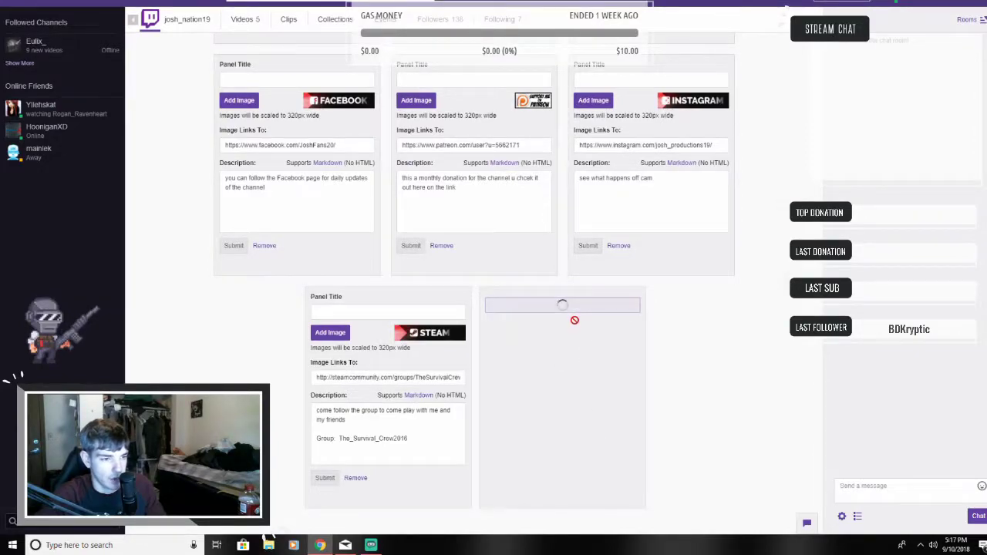
click(422, 312)
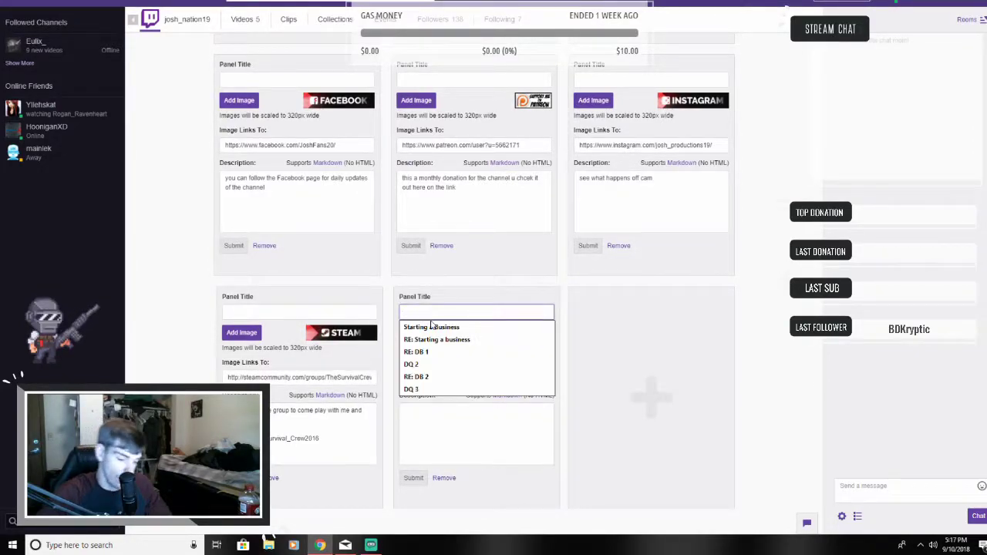
text(merch do not buy)
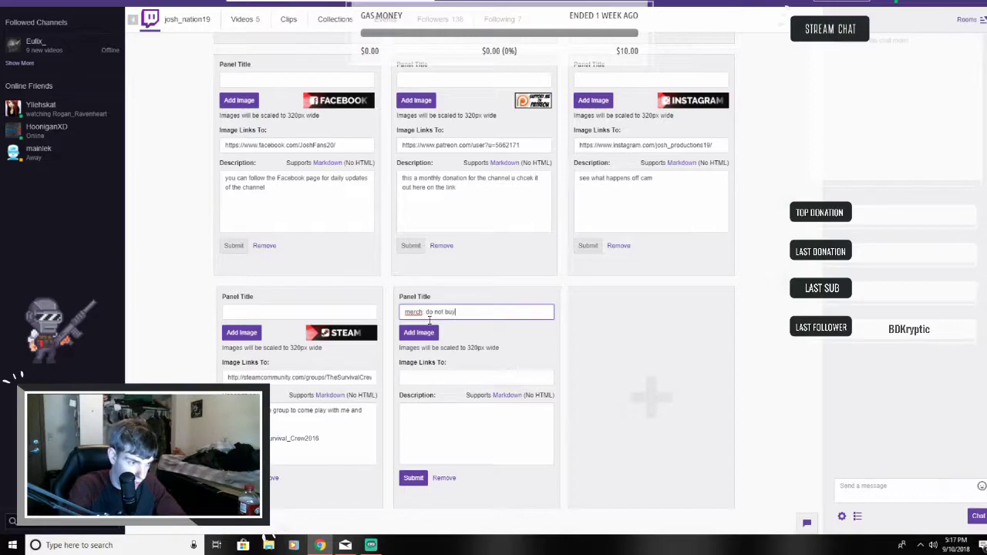
click(428, 378)
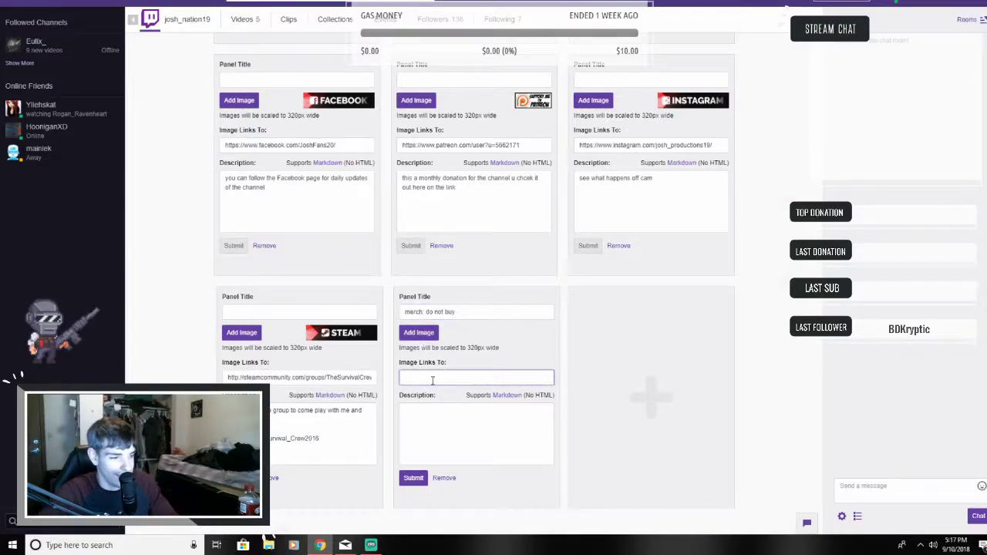
key(ctrl+v)
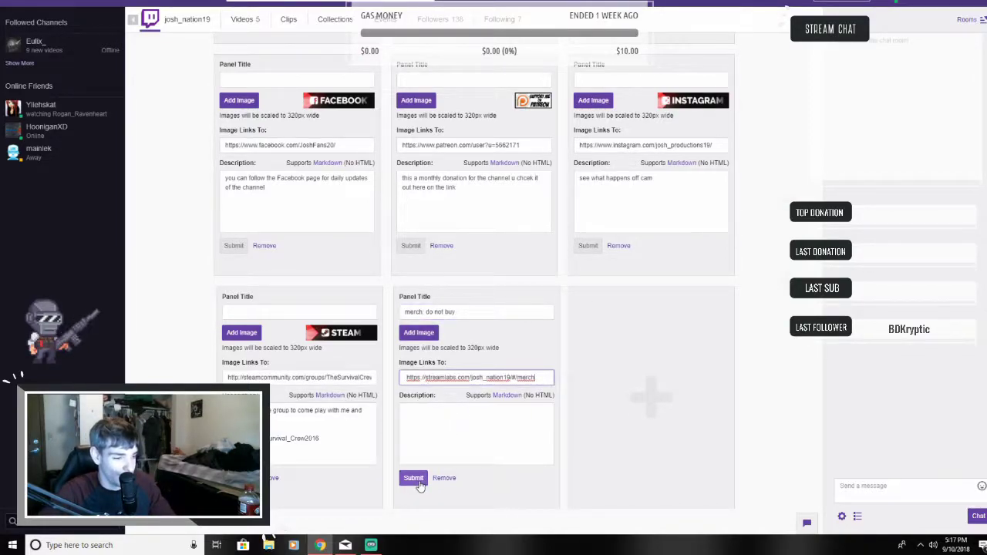
click(412, 479)
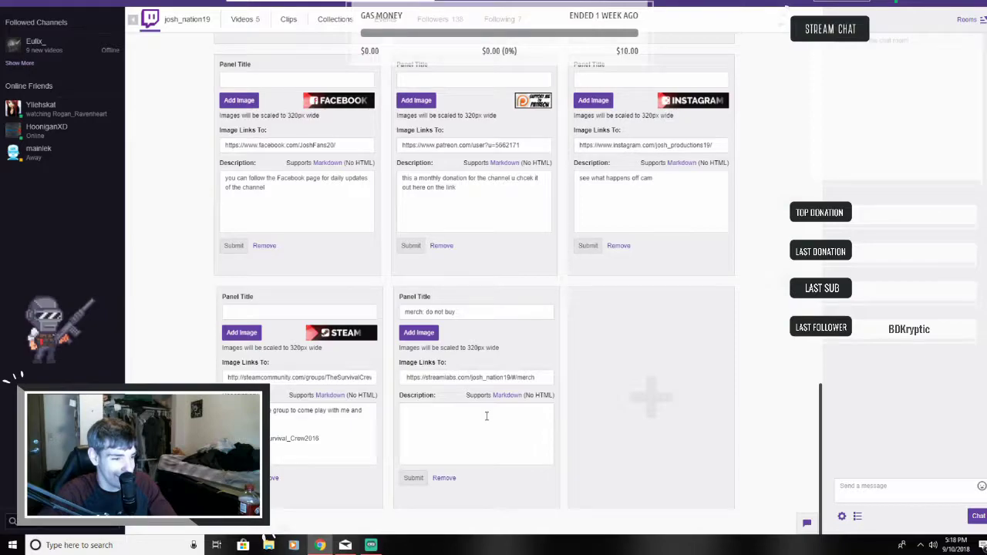
scroll(486, 416, up, 12)
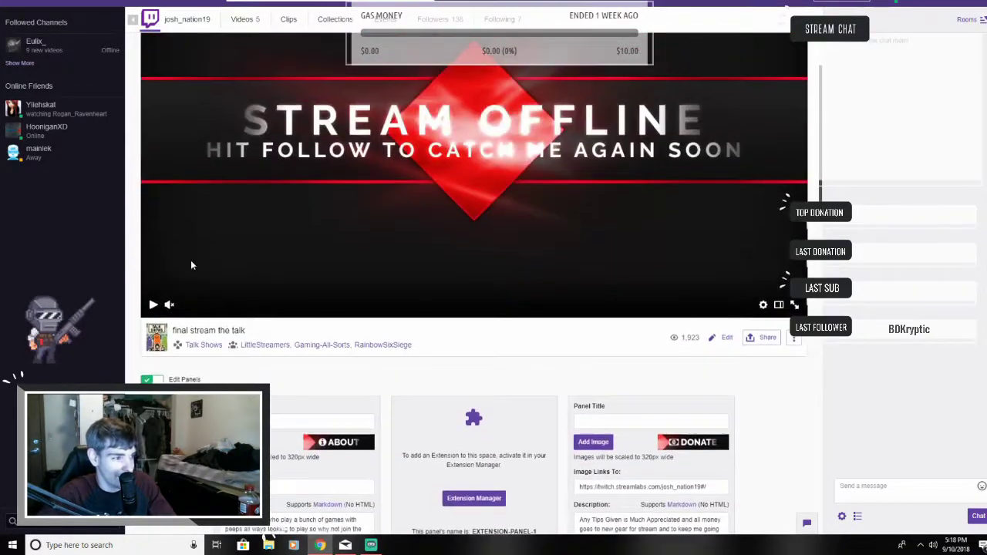
Turn off Twitch panel editing, return to the Streamlabs Merch Store product grid, and enable Buy Mode
click(160, 380)
key(ctrl+Tab)
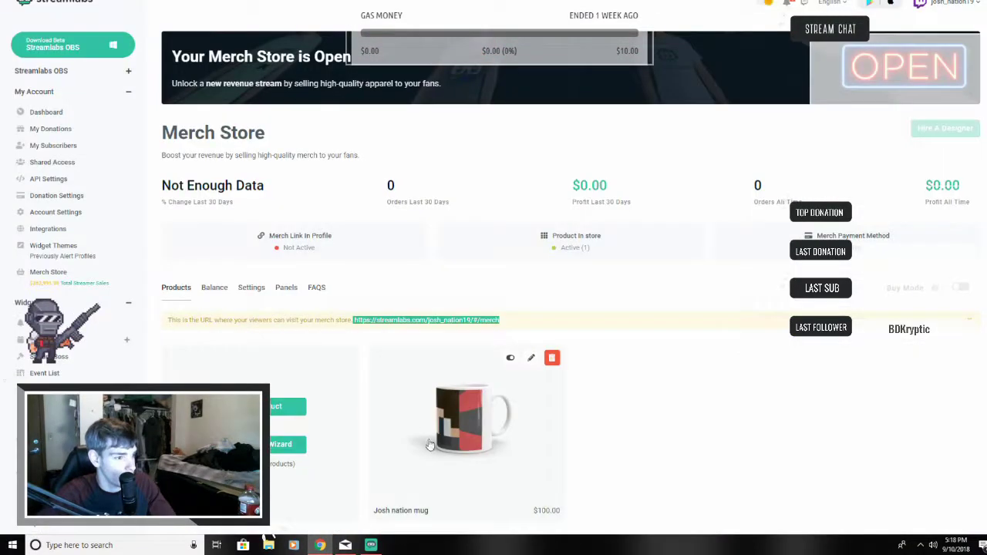
scroll(430, 445, down, 2)
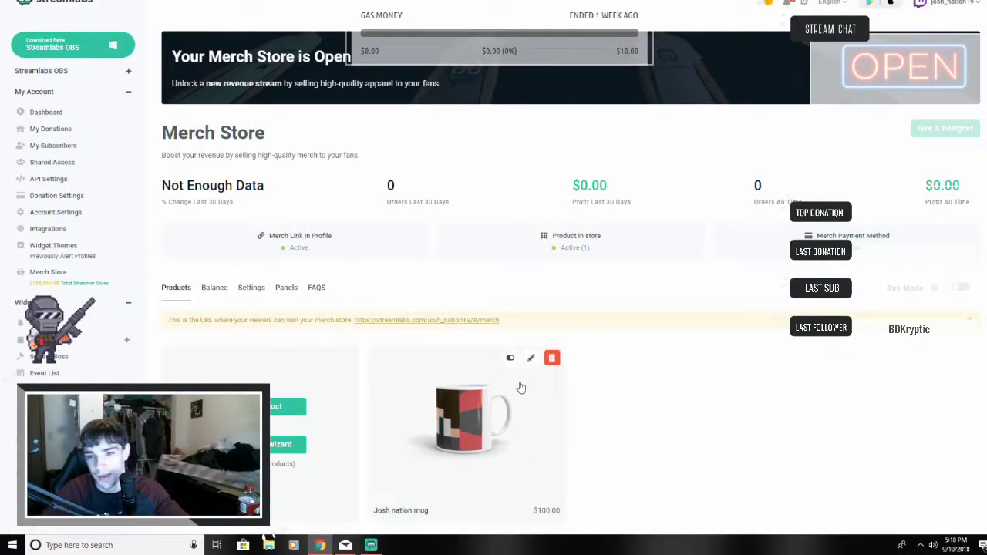
scroll(702, 316, down, 2)
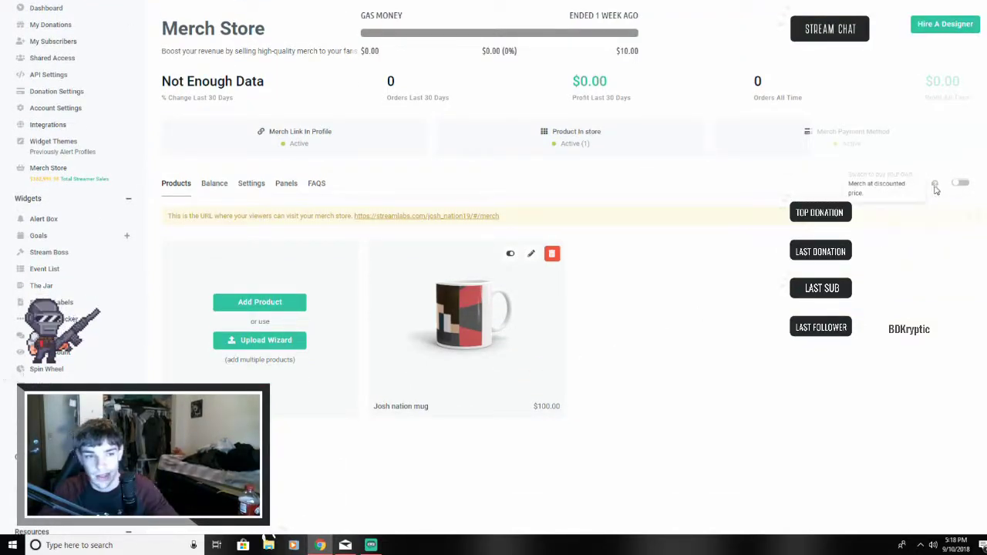
click(961, 184)
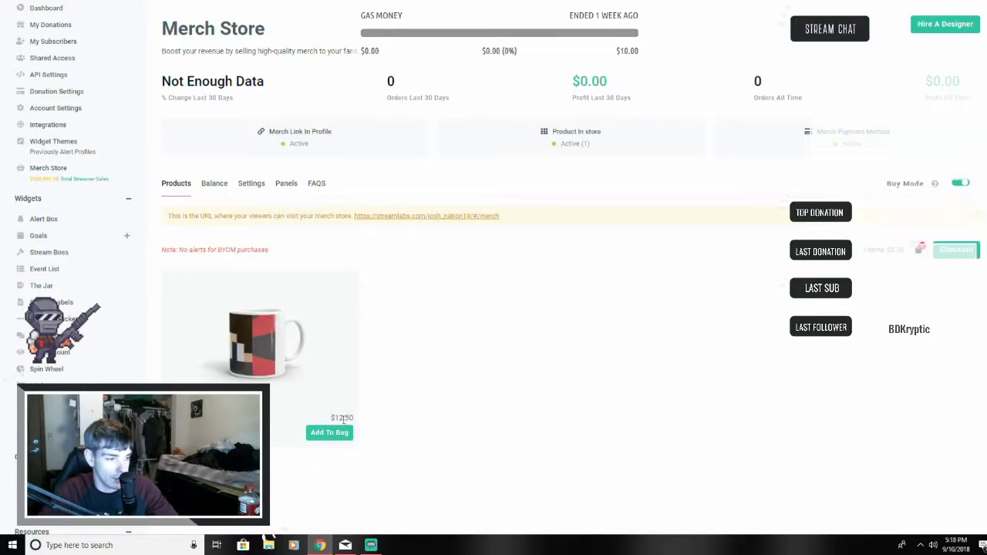
Try adding the Josh nation mug to the bag in Buy Mode
scroll(339, 409, down, 2)
click(348, 337)
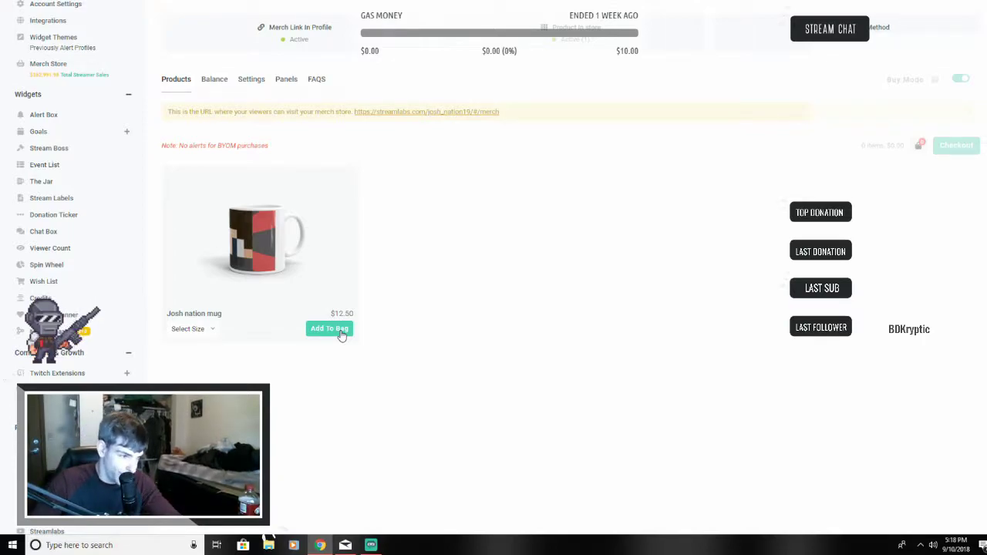
drag(366, 317, 298, 319)
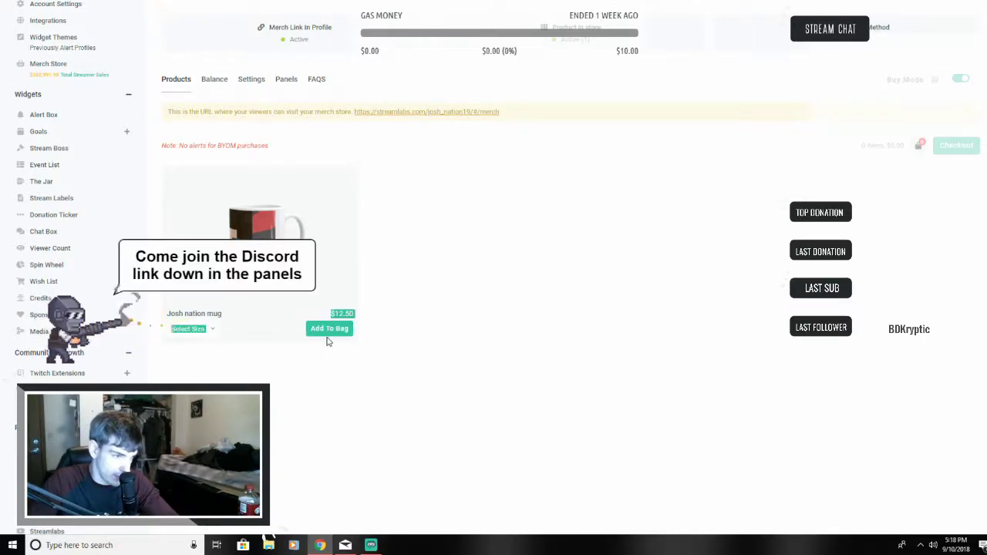
click(330, 334)
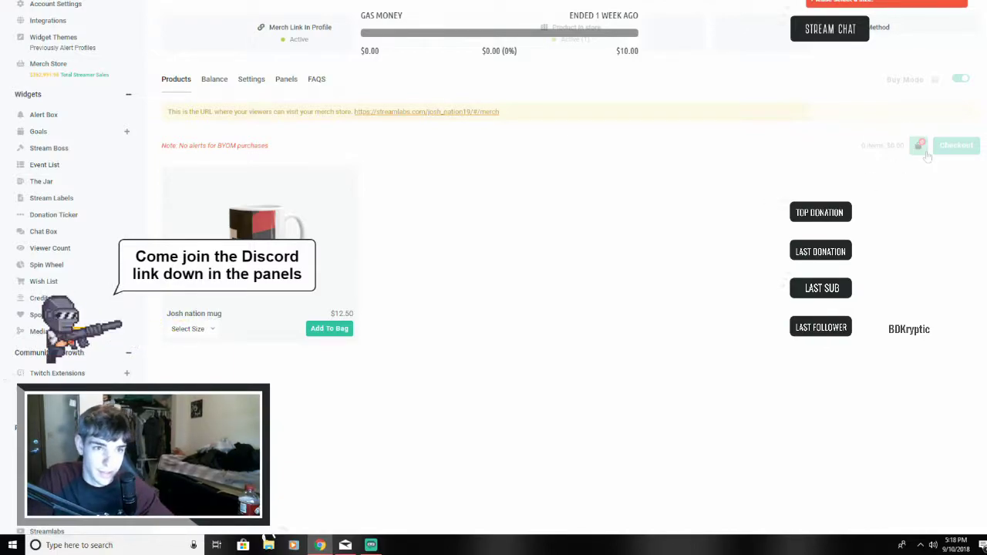
Pick a mug size, add the $12.50 mug to the bag, then remove it from Your Bag
click(202, 329)
click(190, 346)
click(328, 330)
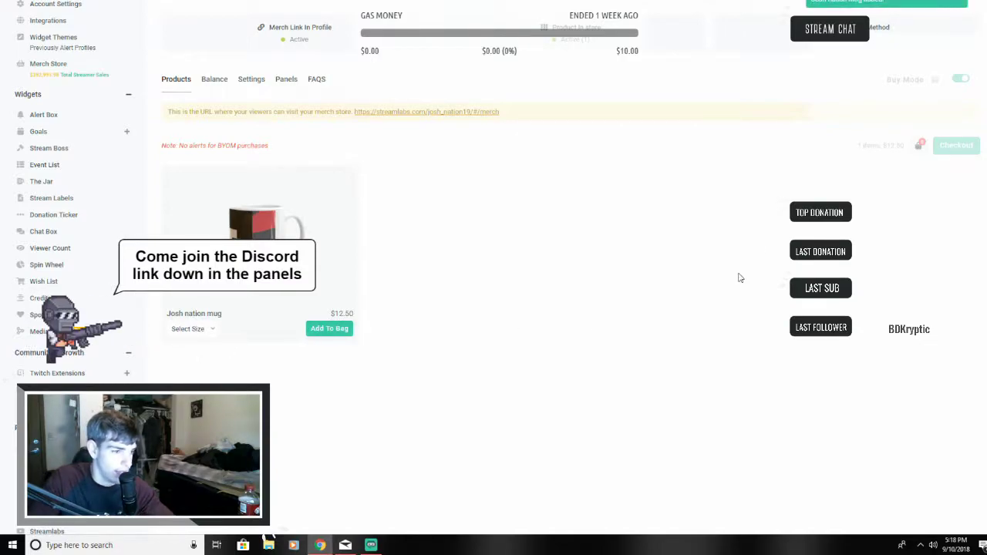
click(919, 145)
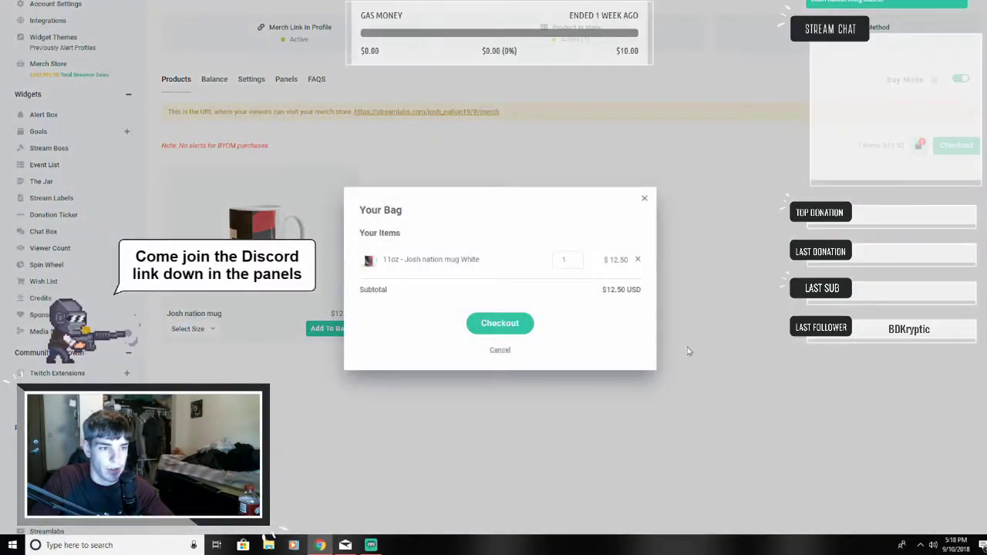
click(638, 260)
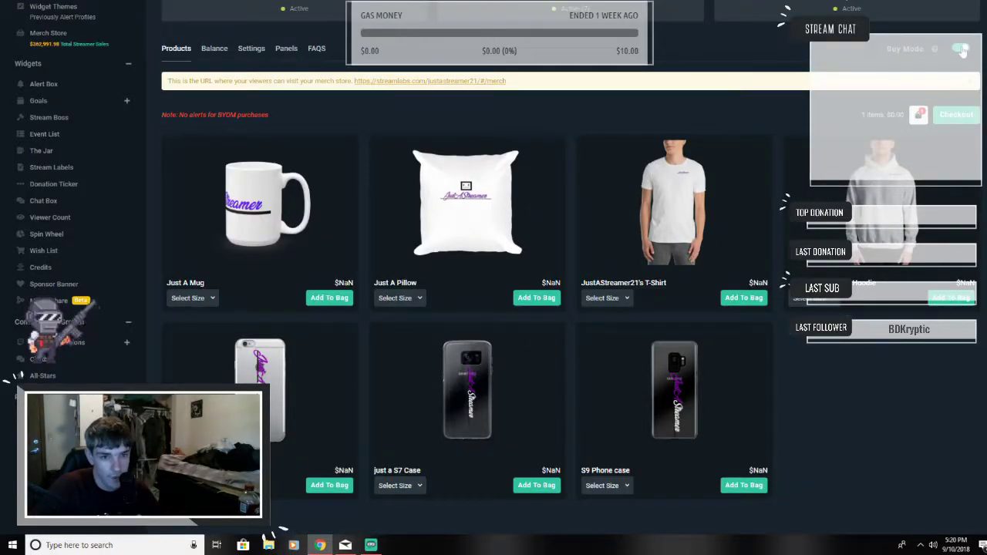
Switch Buy Mode off and select the merch store URL on the dashboard
click(960, 48)
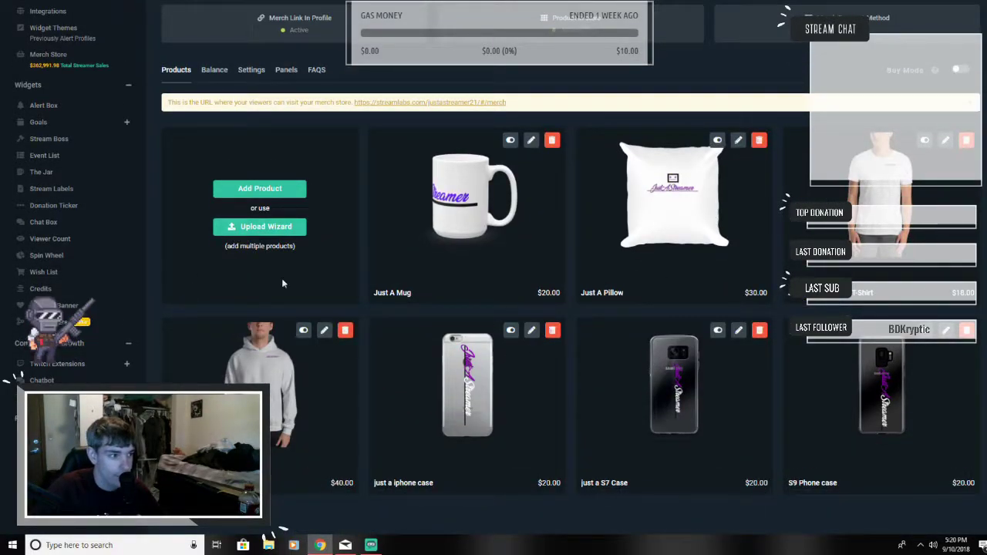
scroll(416, 239, up, 3)
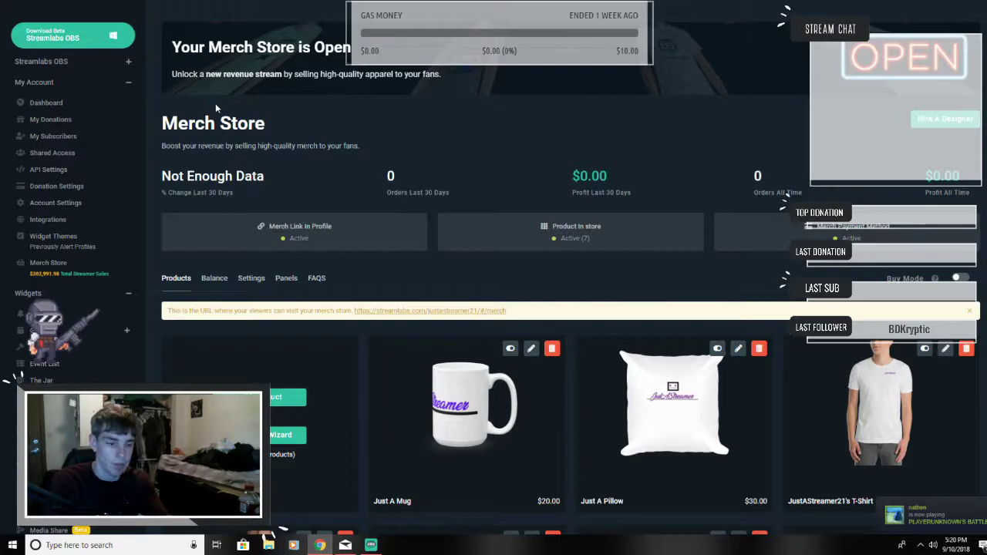
scroll(390, 400, down, 1)
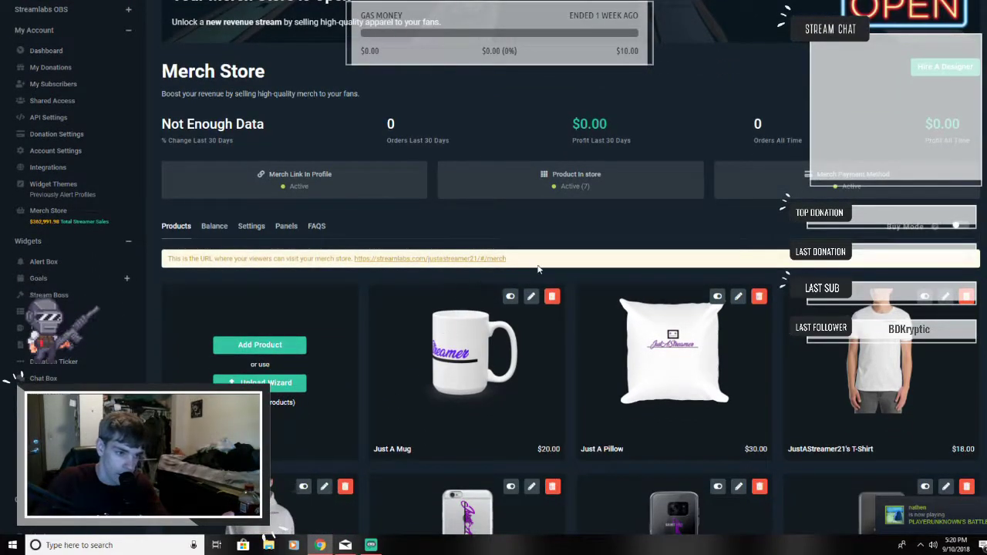
drag(516, 260, 353, 262)
Open the public merch store URL, browse its products, and end on the Donate Money form
click(382, 260)
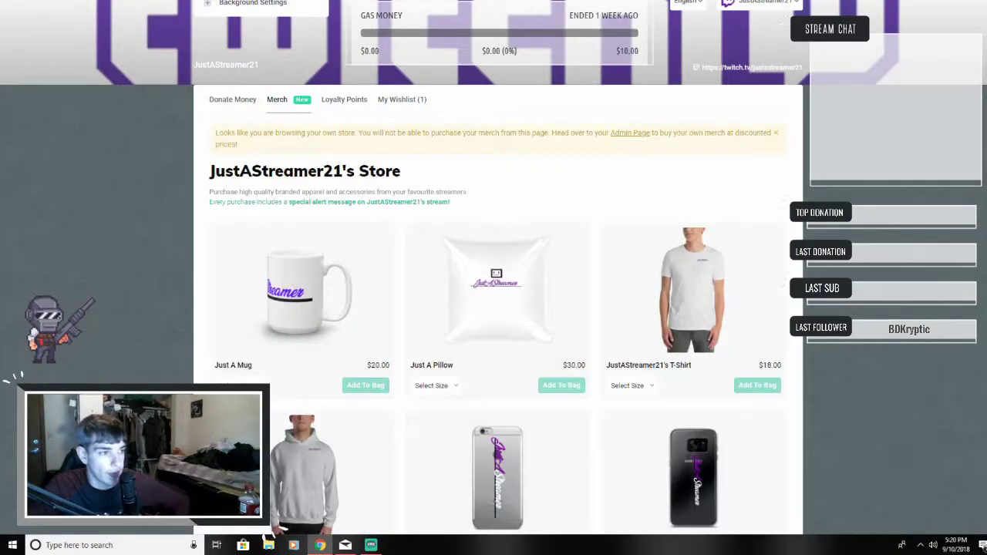
scroll(443, 291, down, 2)
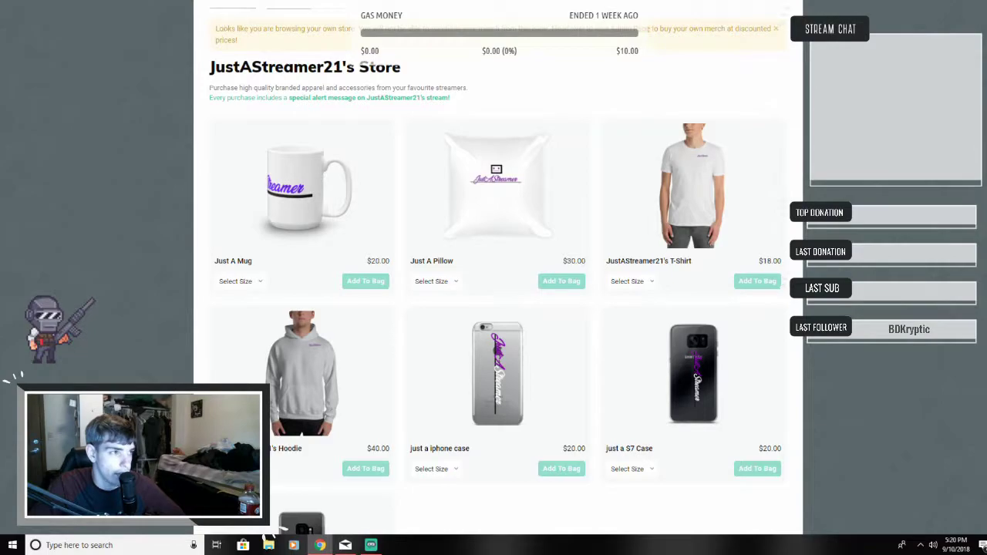
click(232, 1)
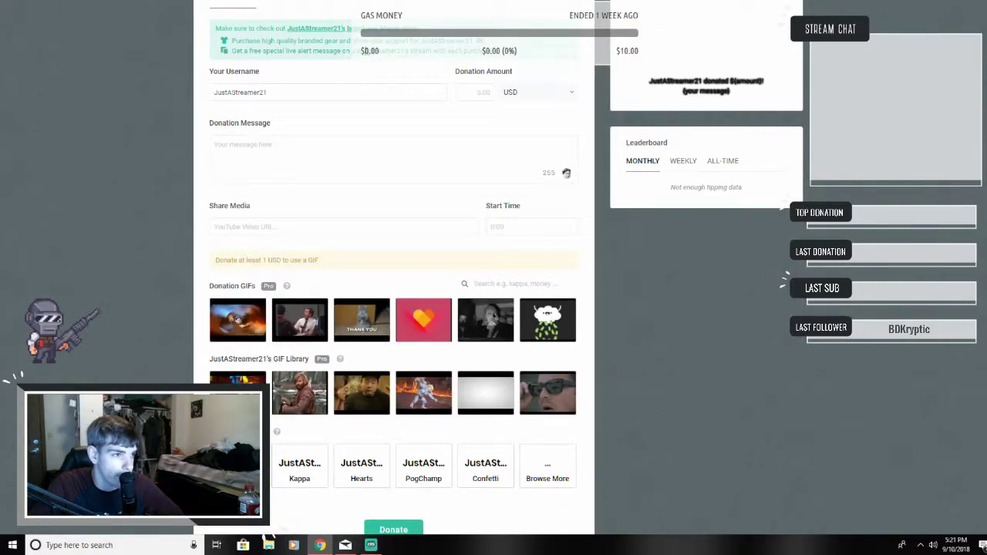
click(256, 12)
scroll(386, 202, down, 3)
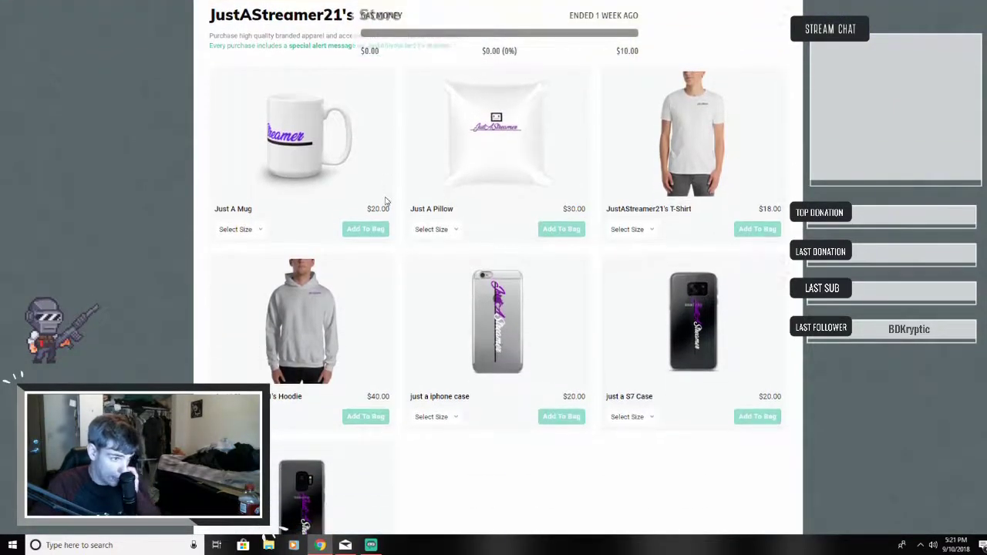
scroll(385, 202, down, 2)
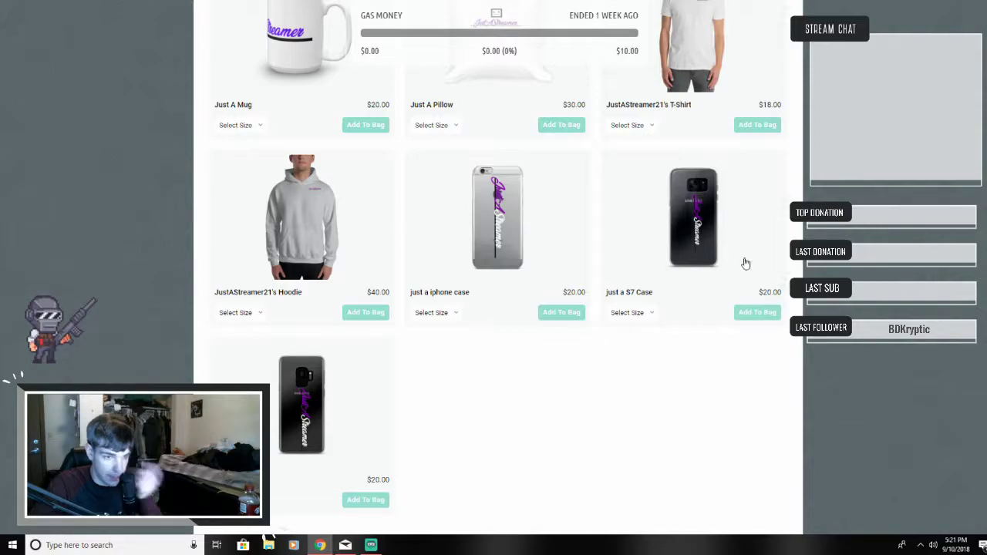
scroll(388, 180, up, 3)
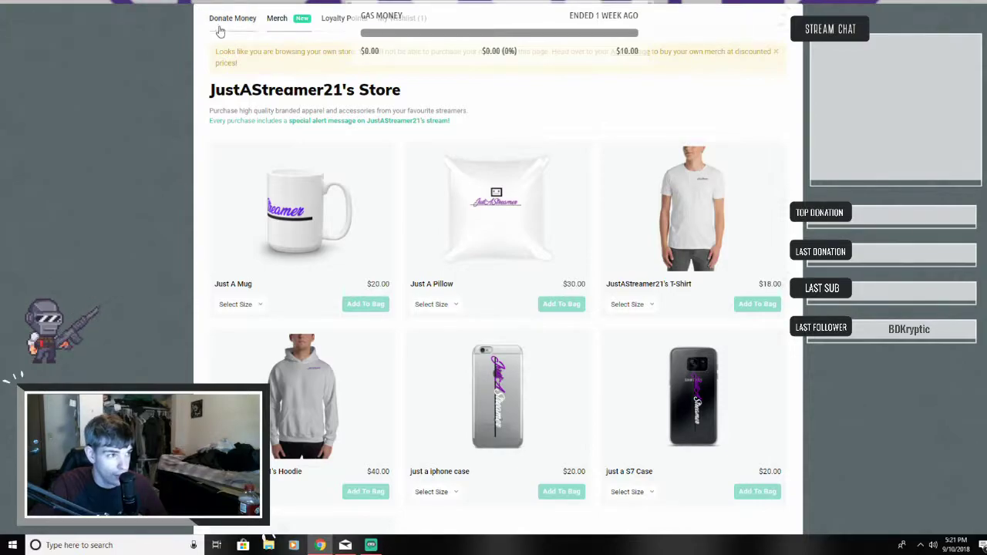
scroll(395, 282, down, 3)
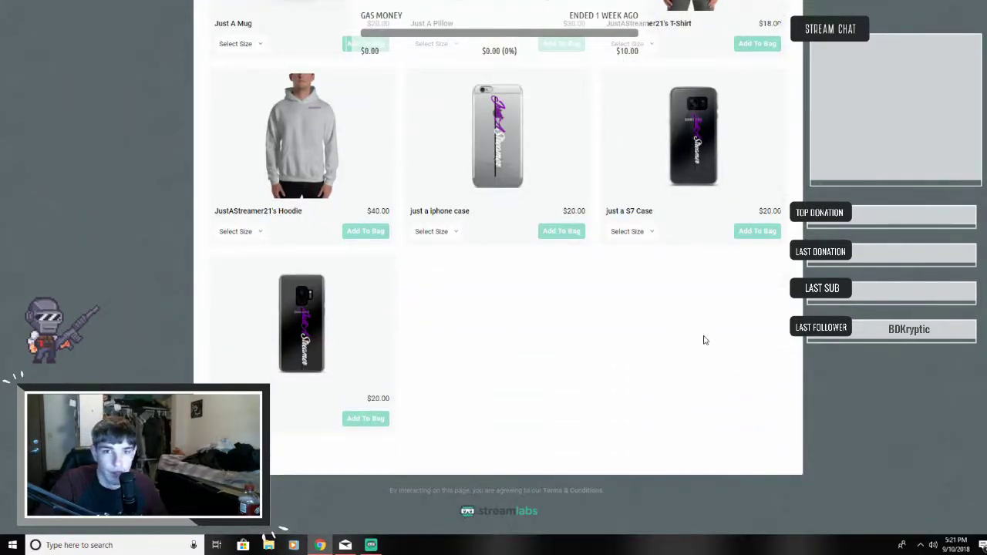
scroll(315, 363, up, 3)
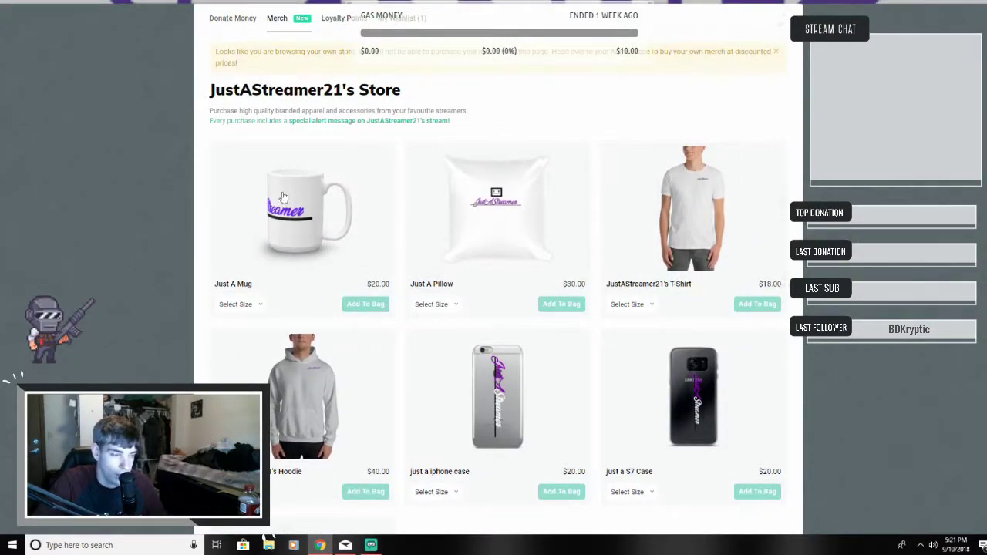
click(231, 21)
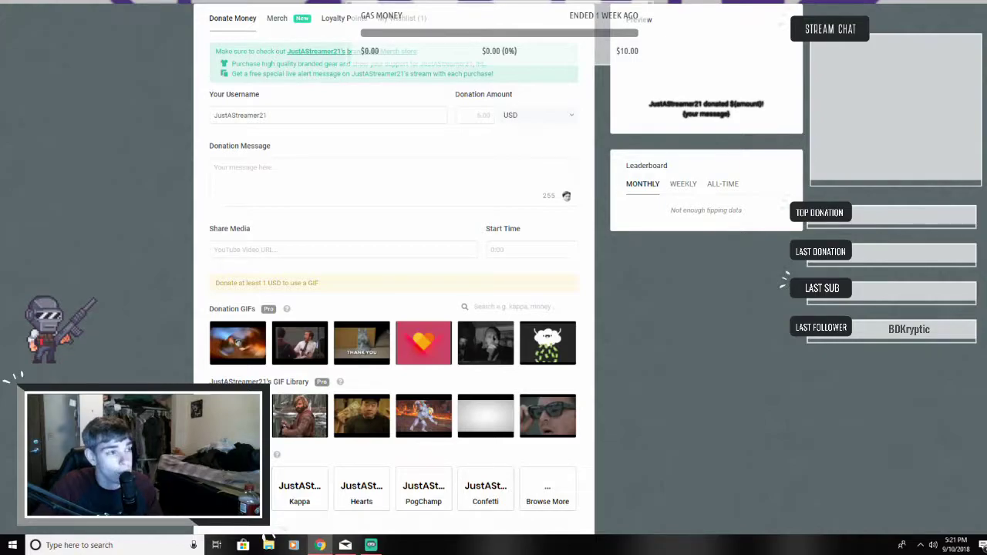
Switch back to the Streamlabs Merch Store dashboard tab and scroll to its top
click(320, 546)
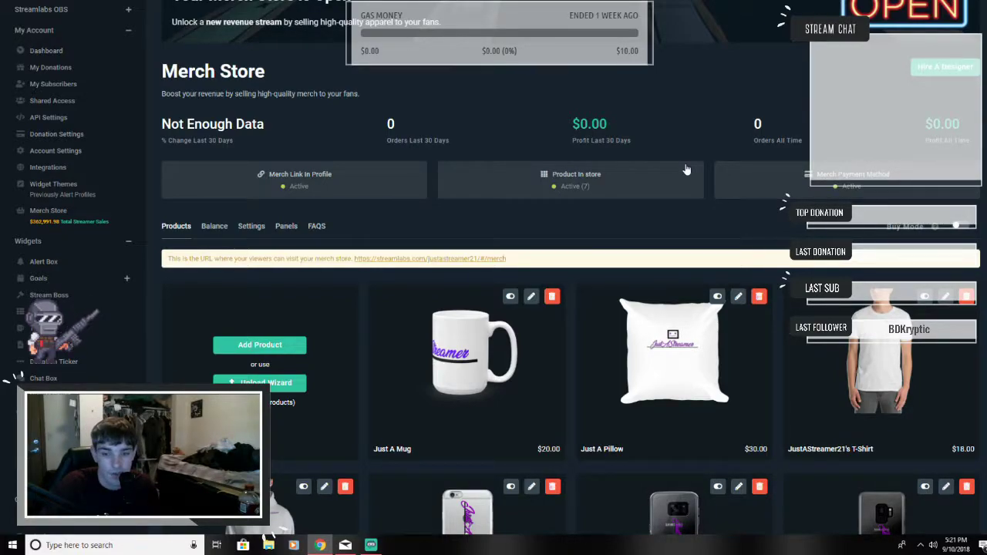
scroll(540, 301, down, 1)
scroll(531, 385, up, 3)
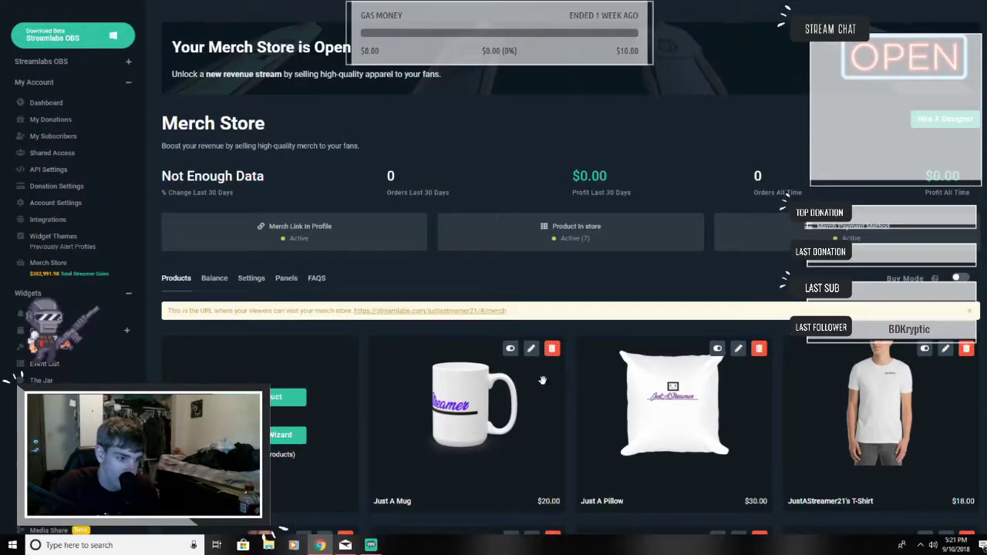